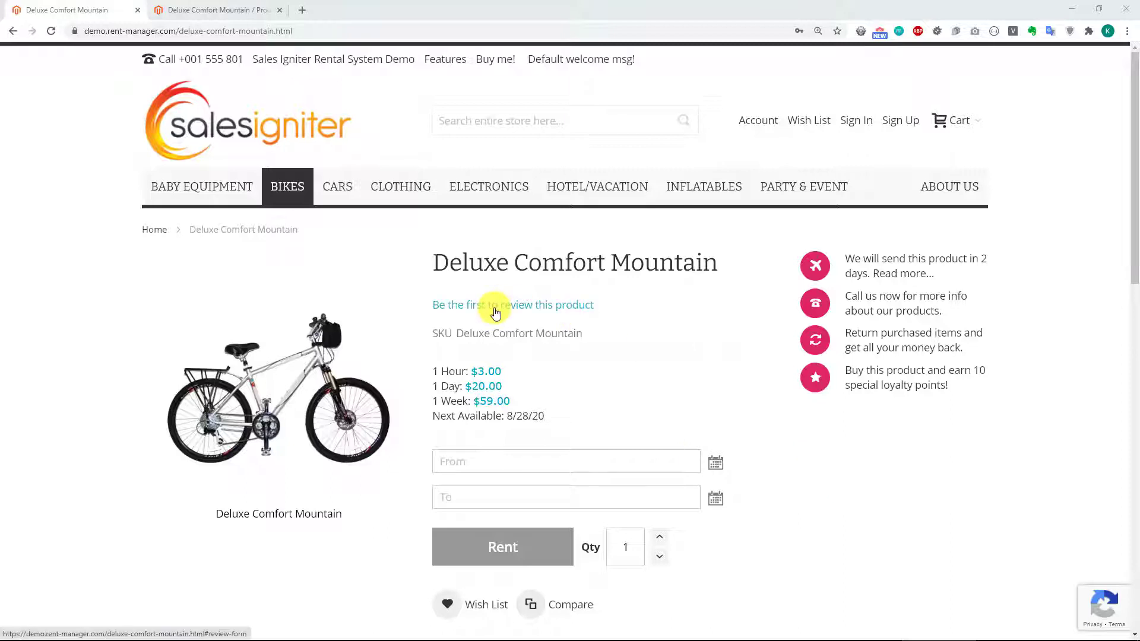
- Open and close the storefront rental start and end date calendars without picking dates
{"action": "left_click", "coordinate": [474, 458]}
{"action": "left_click", "coordinate": [687, 384]}
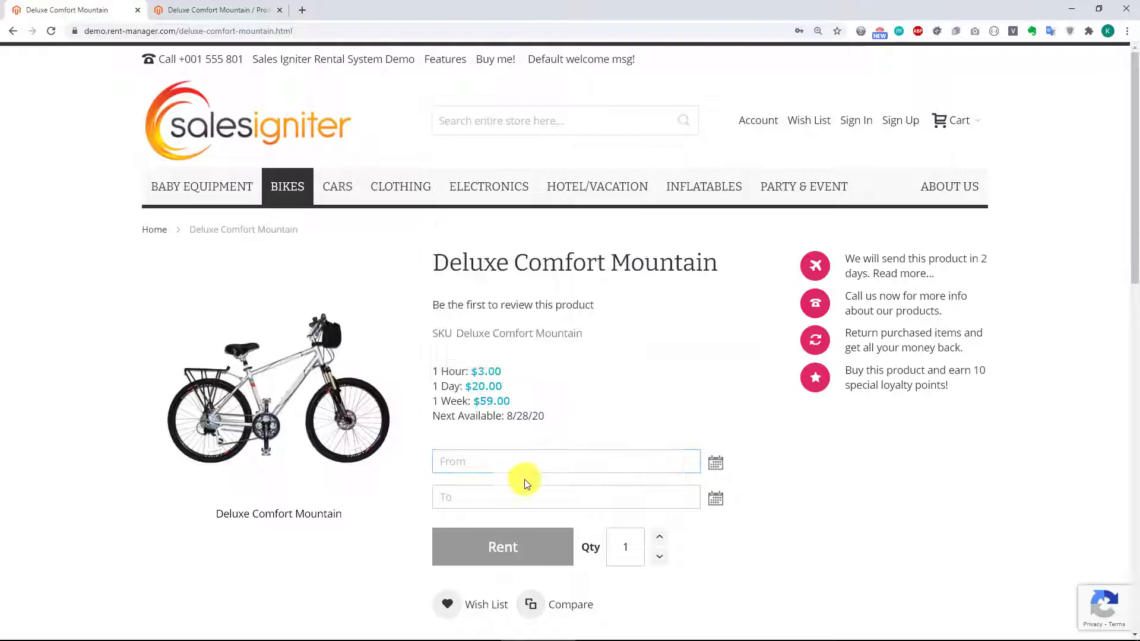
{"action": "left_click", "coordinate": [497, 489]}
{"action": "left_click", "coordinate": [706, 364]}
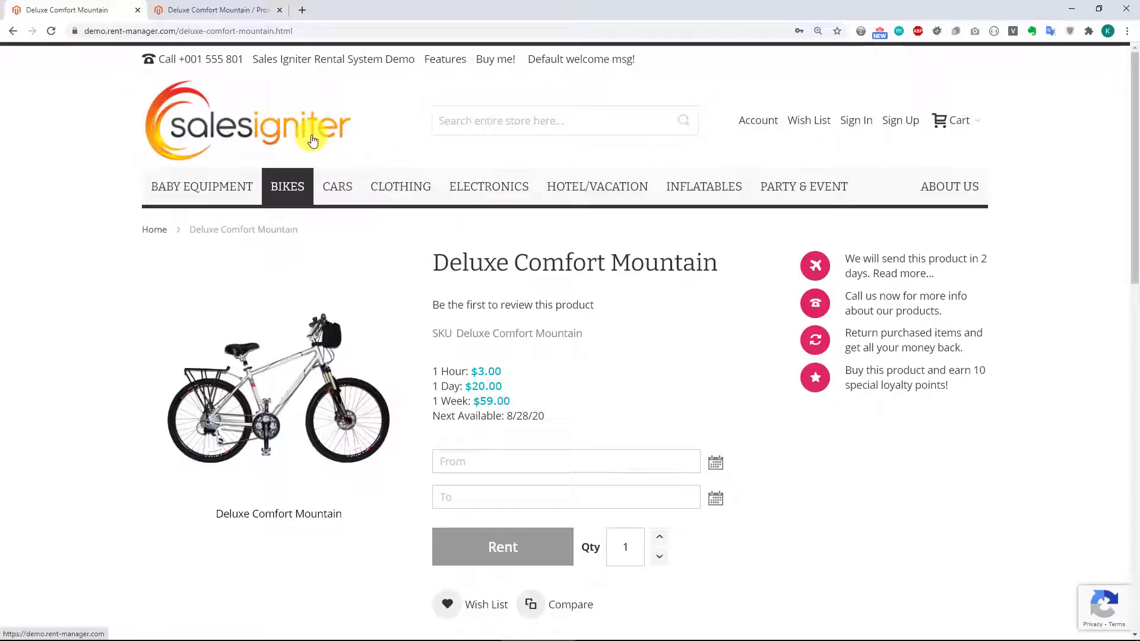
- In the admin product page, set Product Use Time to Use Times No Grid and save
{"action": "left_click", "coordinate": [223, 13]}
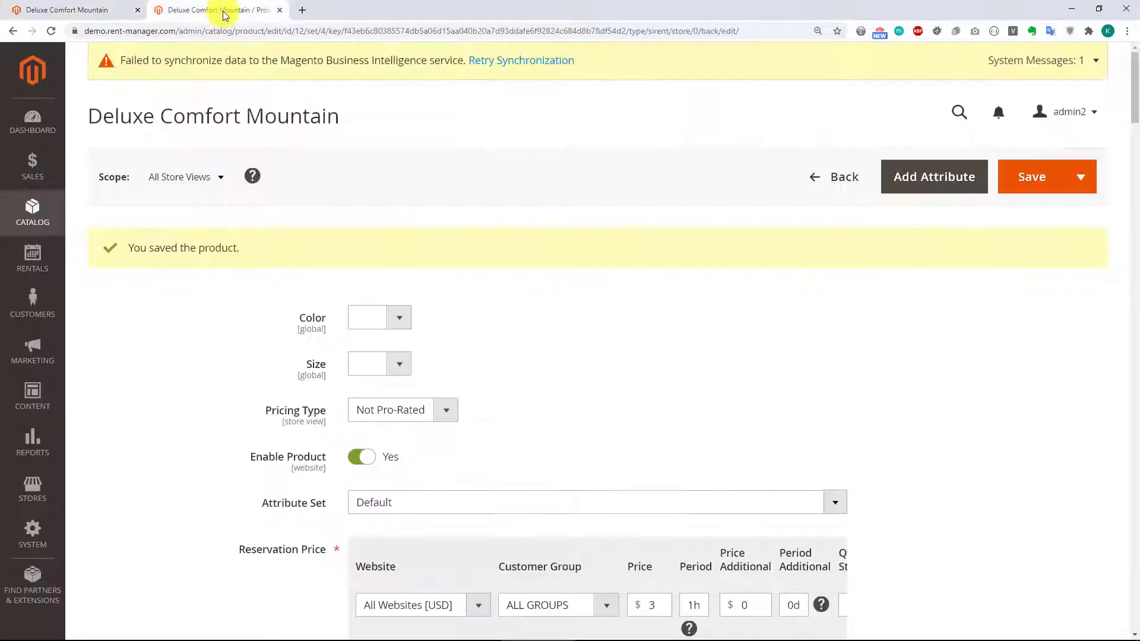
{"action": "left_click", "coordinate": [34, 213]}
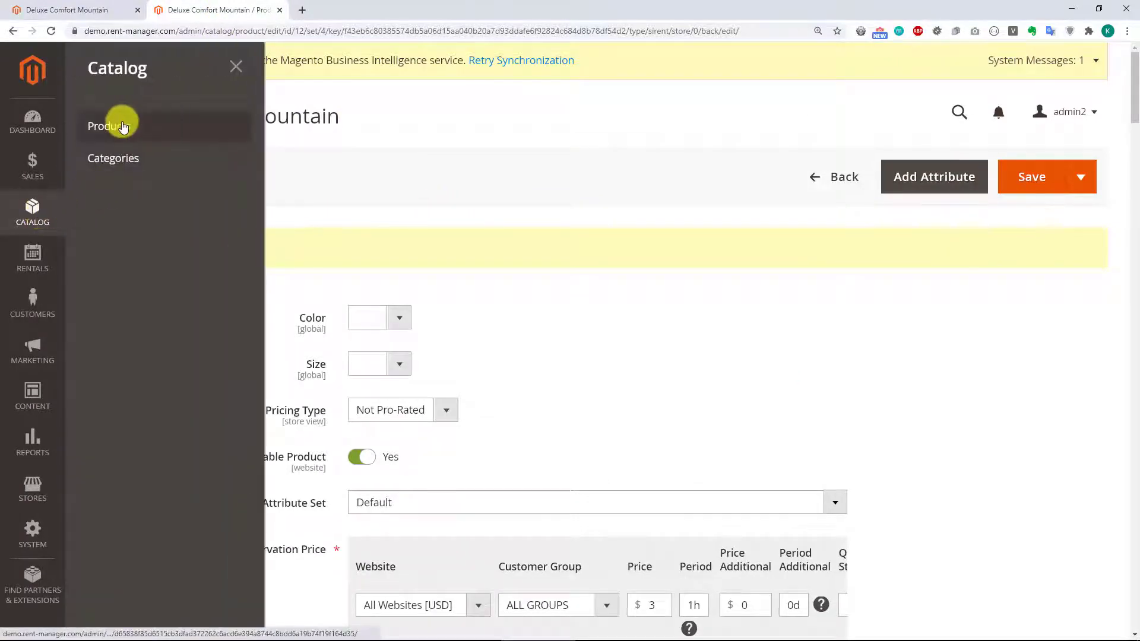
{"action": "left_click", "coordinate": [442, 115]}
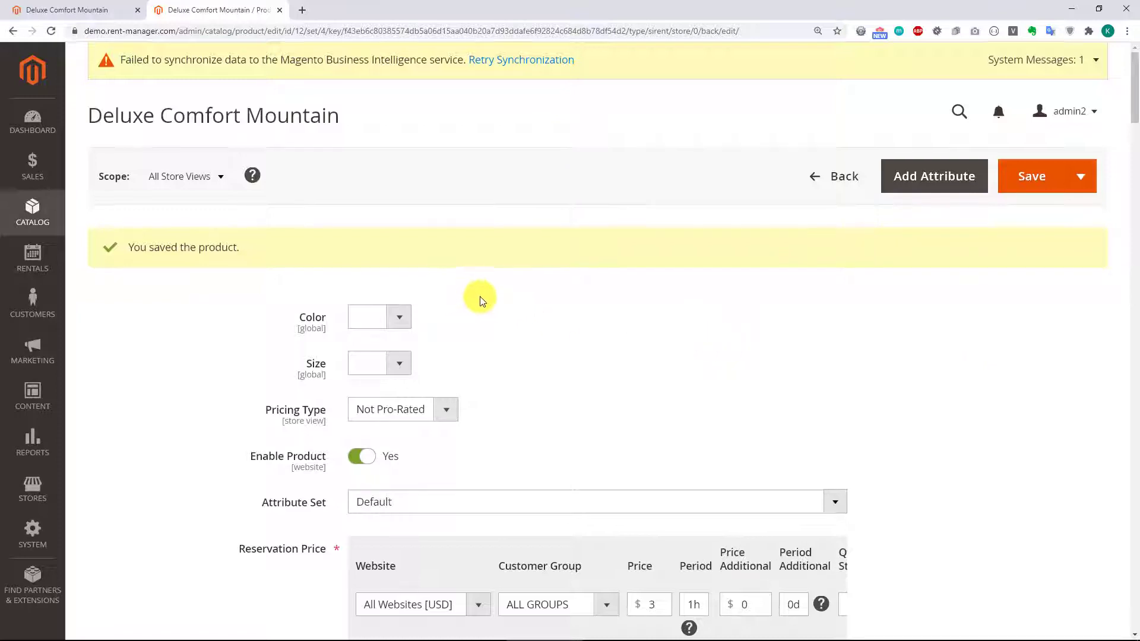
{"action": "scroll", "coordinate": [480, 290], "scroll_direction": "down", "scroll_amount": 4}
{"action": "scroll", "coordinate": [196, 305], "scroll_direction": "down", "scroll_amount": 2}
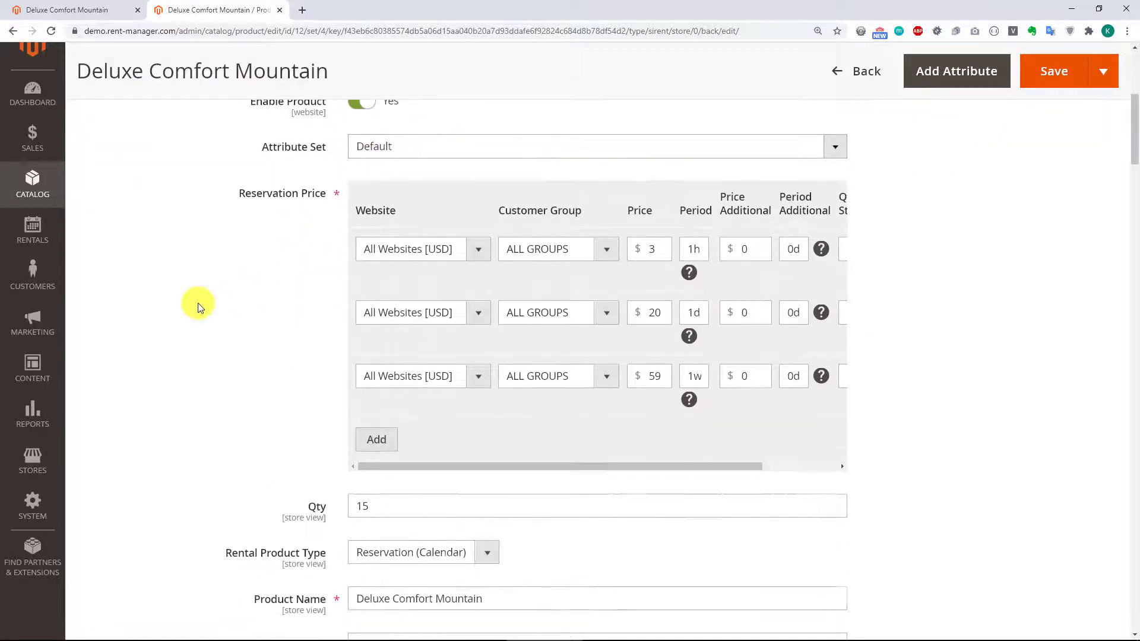
{"action": "scroll", "coordinate": [204, 297], "scroll_direction": "down", "scroll_amount": 2}
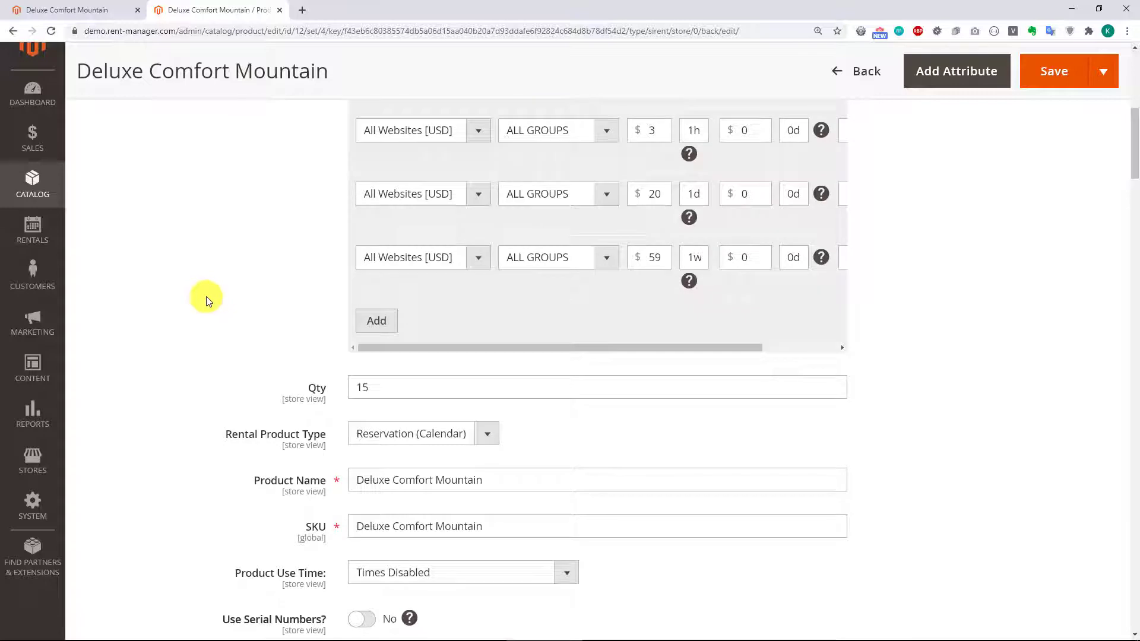
{"action": "scroll", "coordinate": [199, 303], "scroll_direction": "down", "scroll_amount": 1}
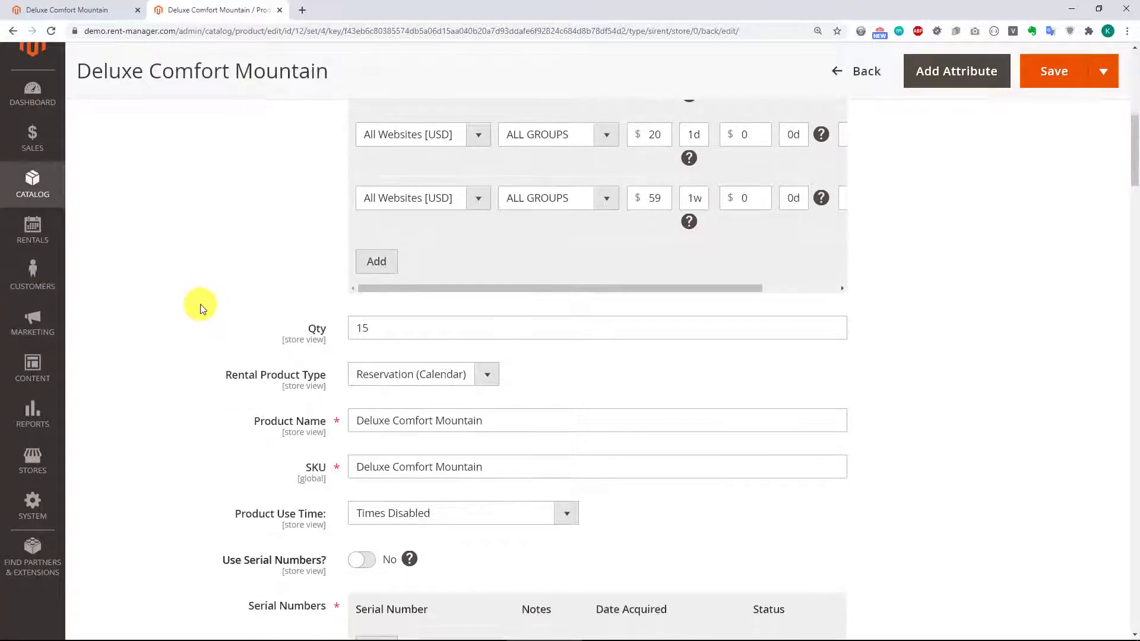
{"action": "scroll", "coordinate": [202, 304], "scroll_direction": "down", "scroll_amount": 1}
{"action": "scroll", "coordinate": [276, 390], "scroll_direction": "down", "scroll_amount": 1}
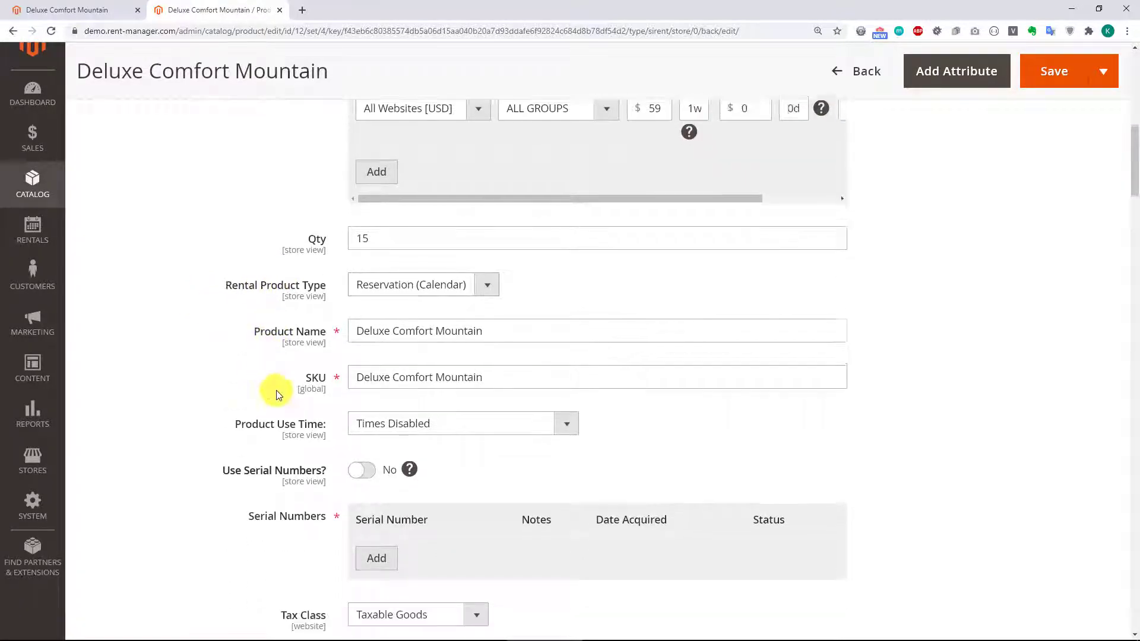
{"action": "scroll", "coordinate": [276, 390], "scroll_direction": "down", "scroll_amount": 1}
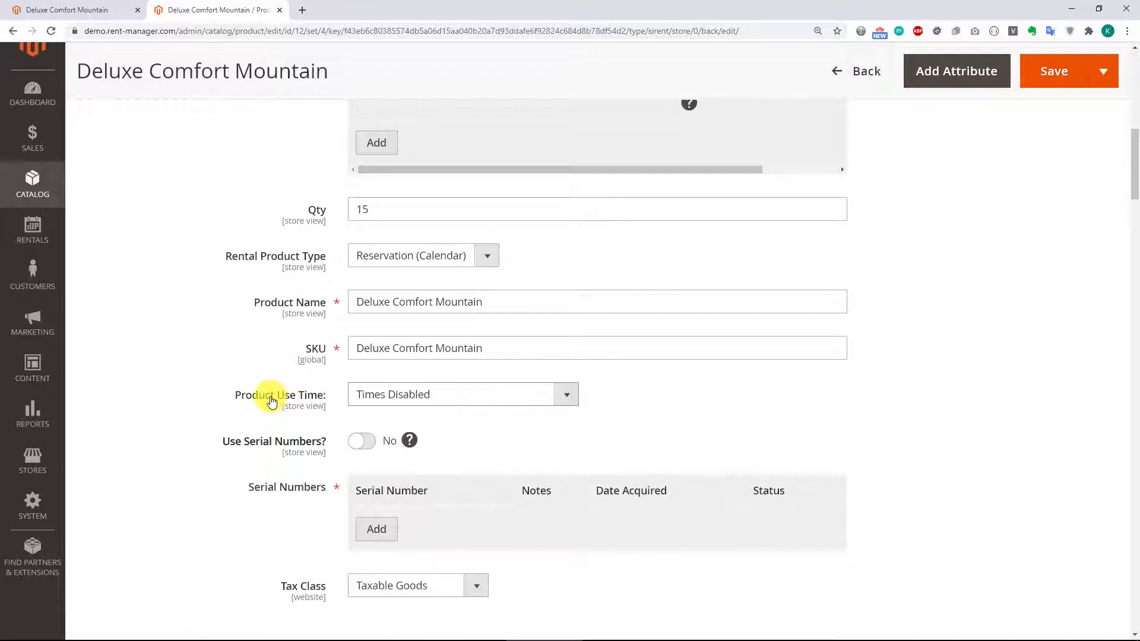
{"action": "left_click", "coordinate": [392, 402]}
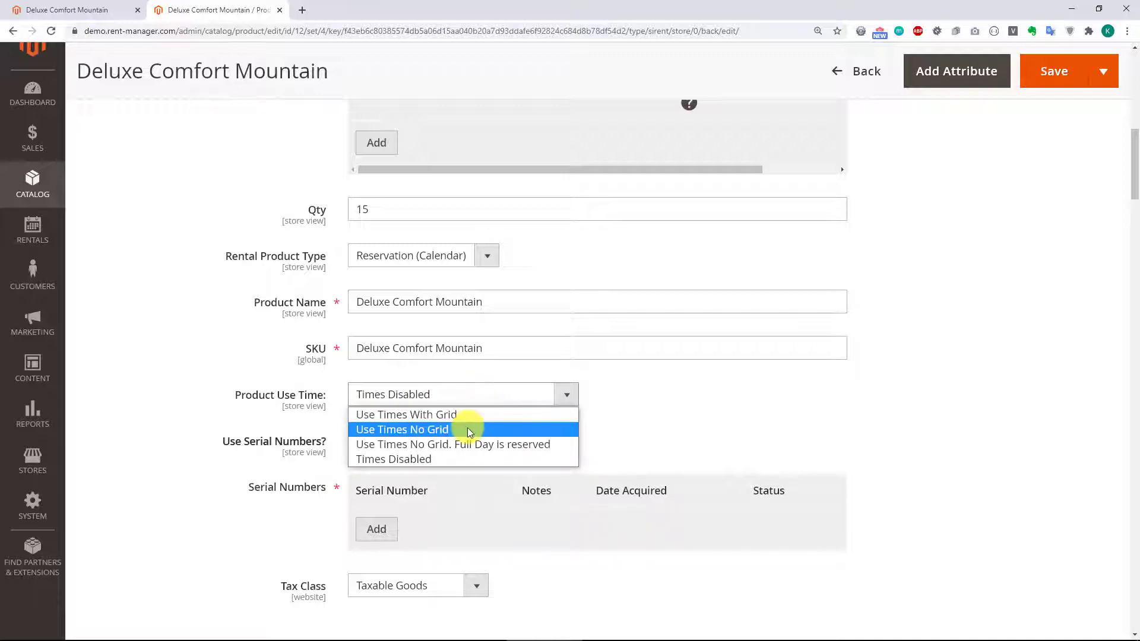
{"action": "left_click", "coordinate": [467, 429]}
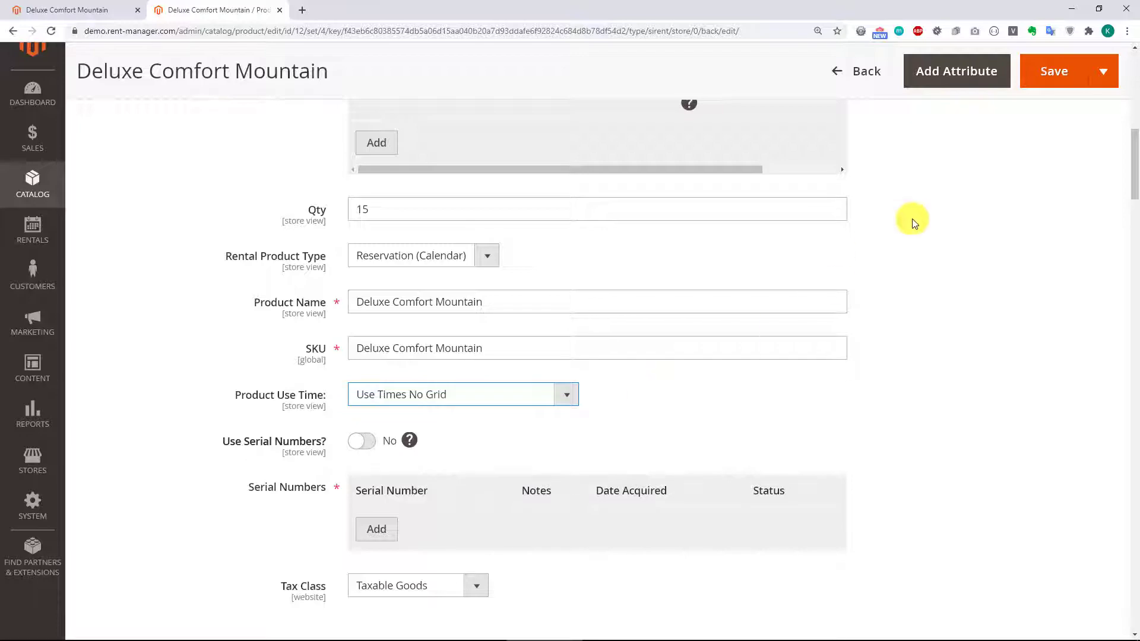
{"action": "left_click", "coordinate": [1054, 72]}
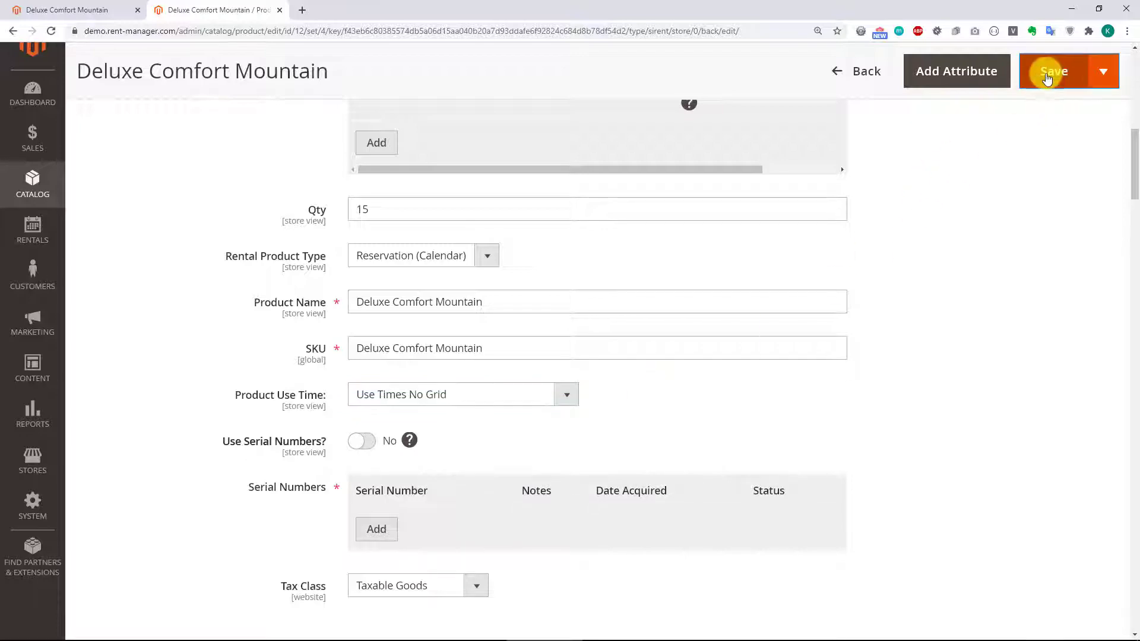
- Reload the storefront bike page and inspect the start times, 10:00 am to 05:00 pm
{"action": "left_click", "coordinate": [70, 12]}
{"action": "left_click", "coordinate": [51, 32]}
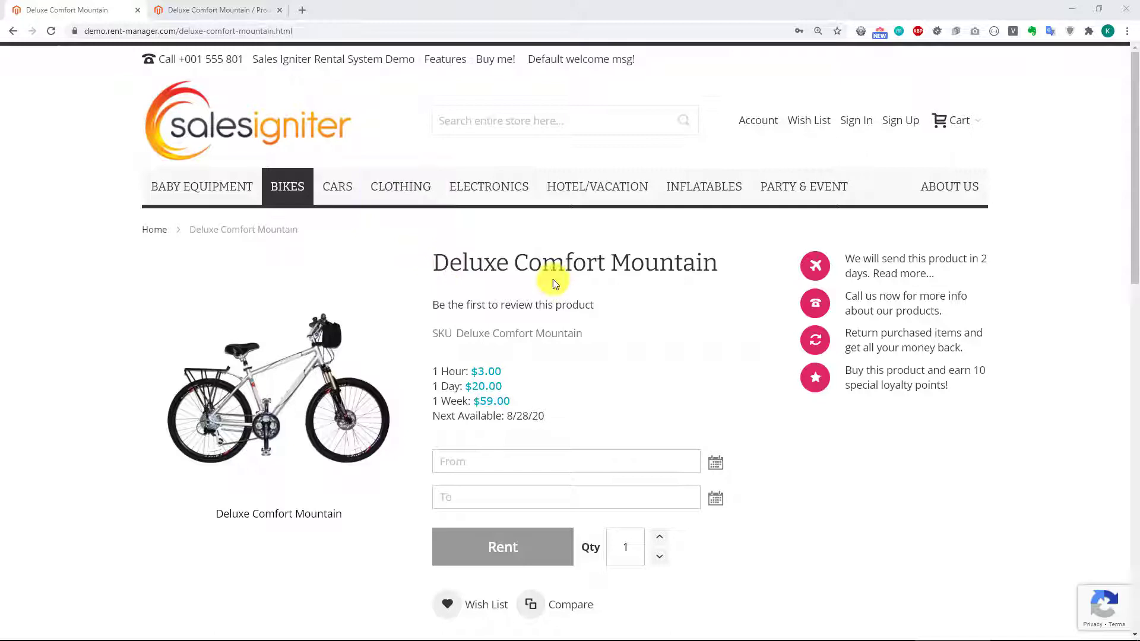
{"action": "left_click", "coordinate": [497, 461]}
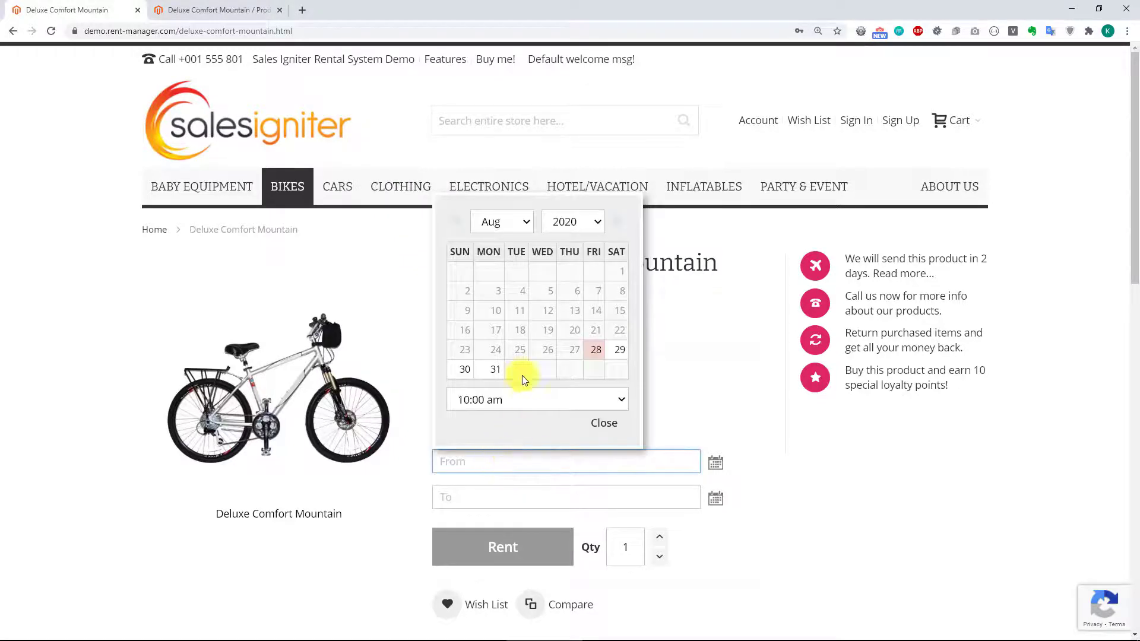
{"action": "left_click", "coordinate": [520, 399]}
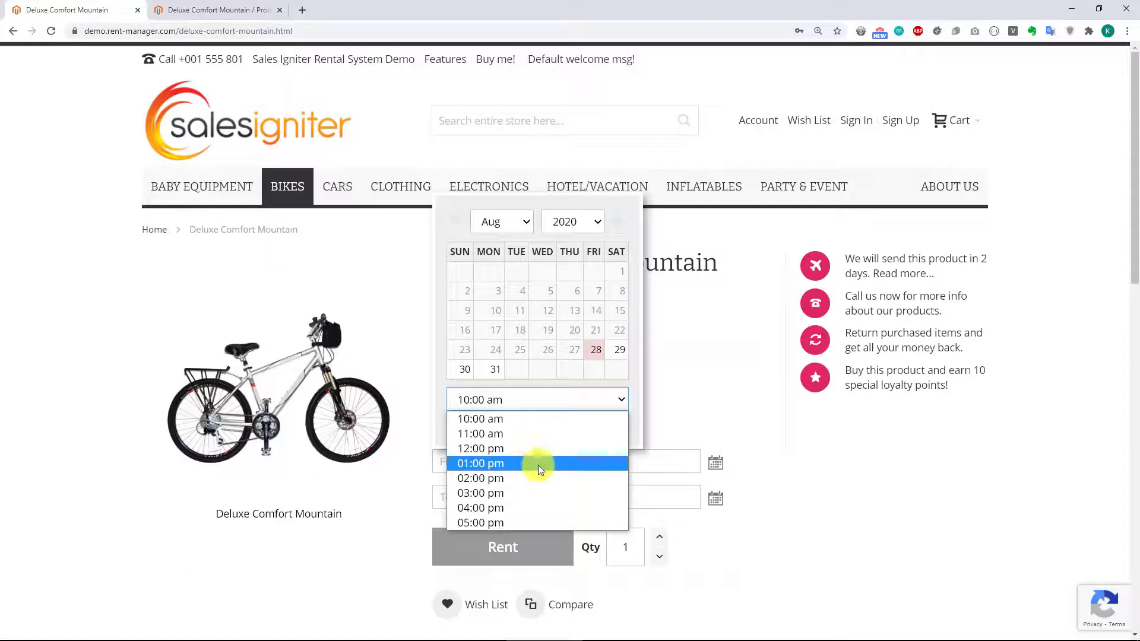
{"action": "left_click", "coordinate": [856, 469]}
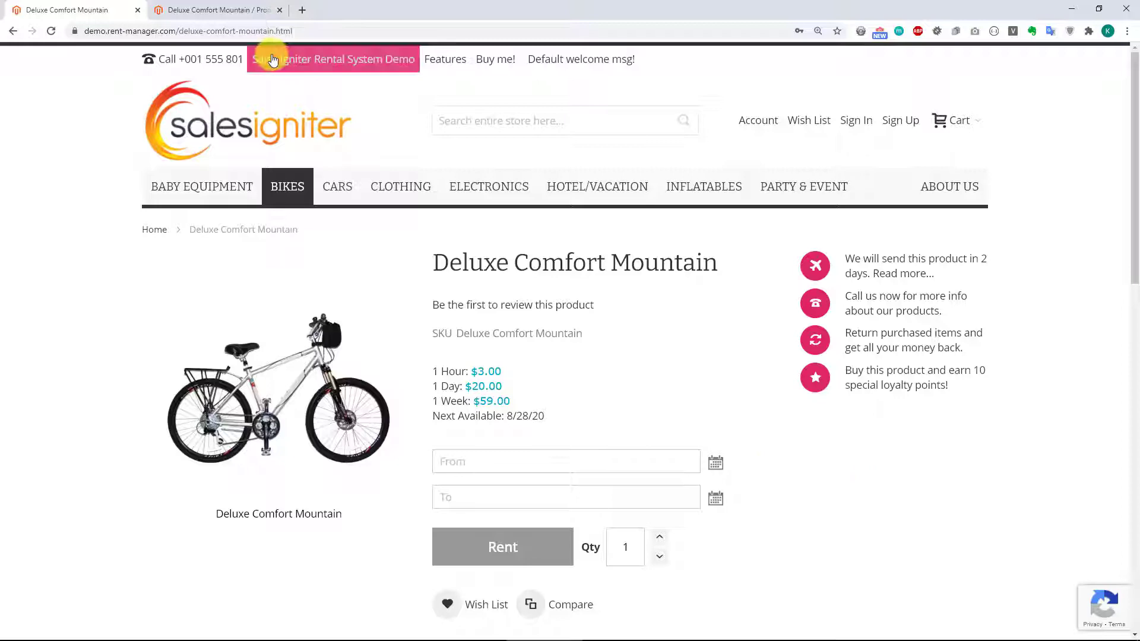
{"action": "left_click", "coordinate": [218, 10]}
- Switch Product Use Time to Use Times With Grid, save, and go back to the storefront page
{"action": "scroll", "coordinate": [219, 280], "scroll_direction": "down", "scroll_amount": 12}
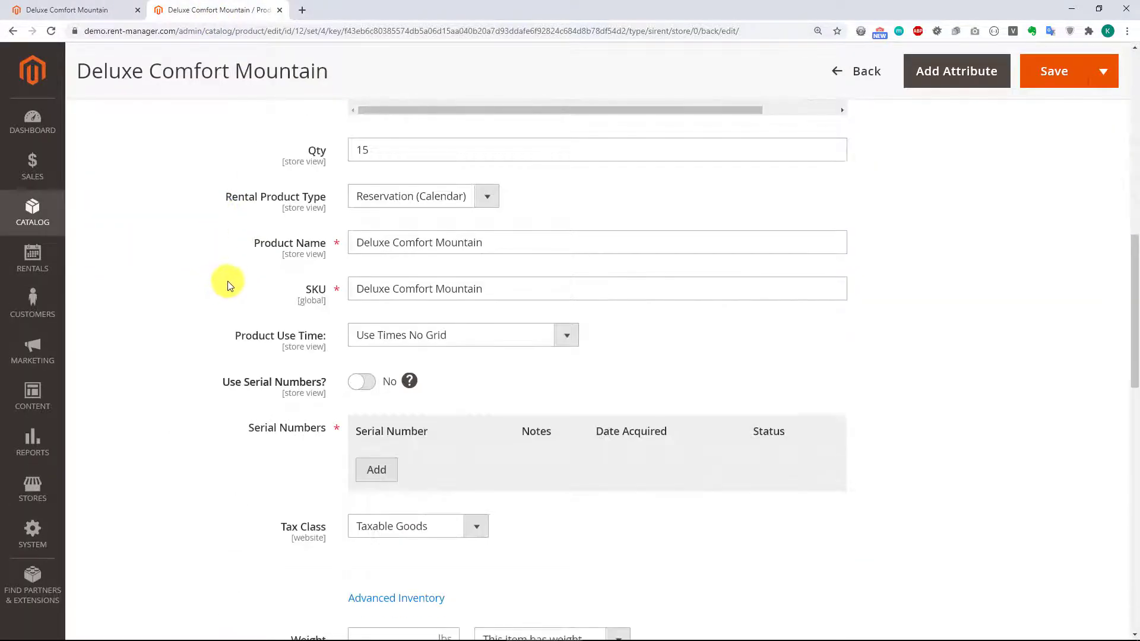
{"action": "scroll", "coordinate": [227, 280], "scroll_direction": "down", "scroll_amount": 1}
{"action": "left_click", "coordinate": [425, 278]}
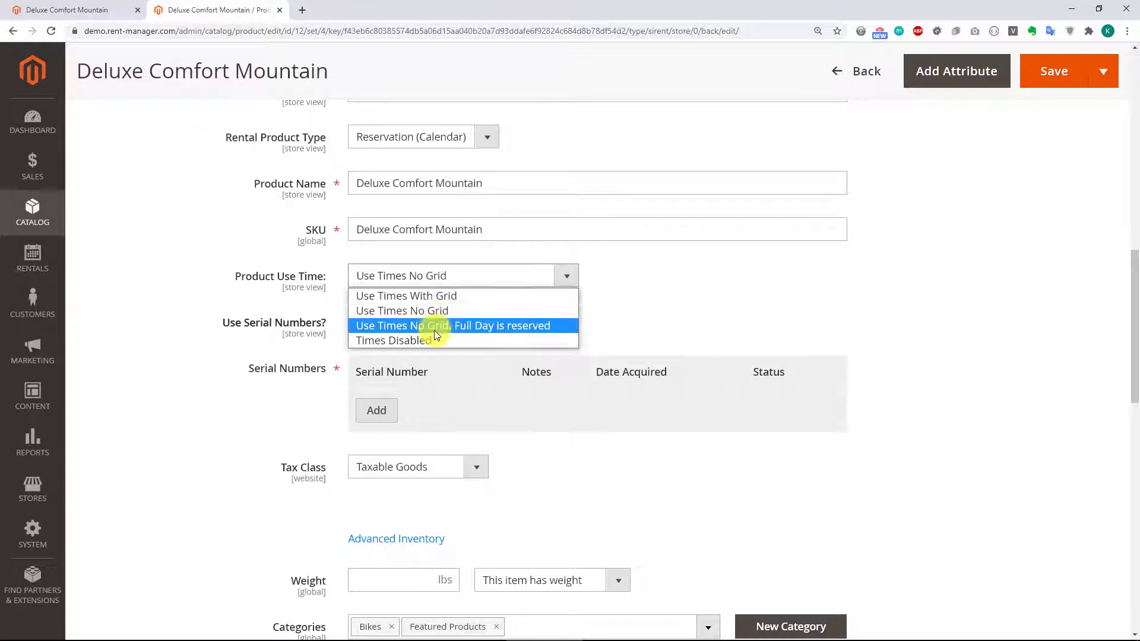
{"action": "left_click", "coordinate": [442, 296]}
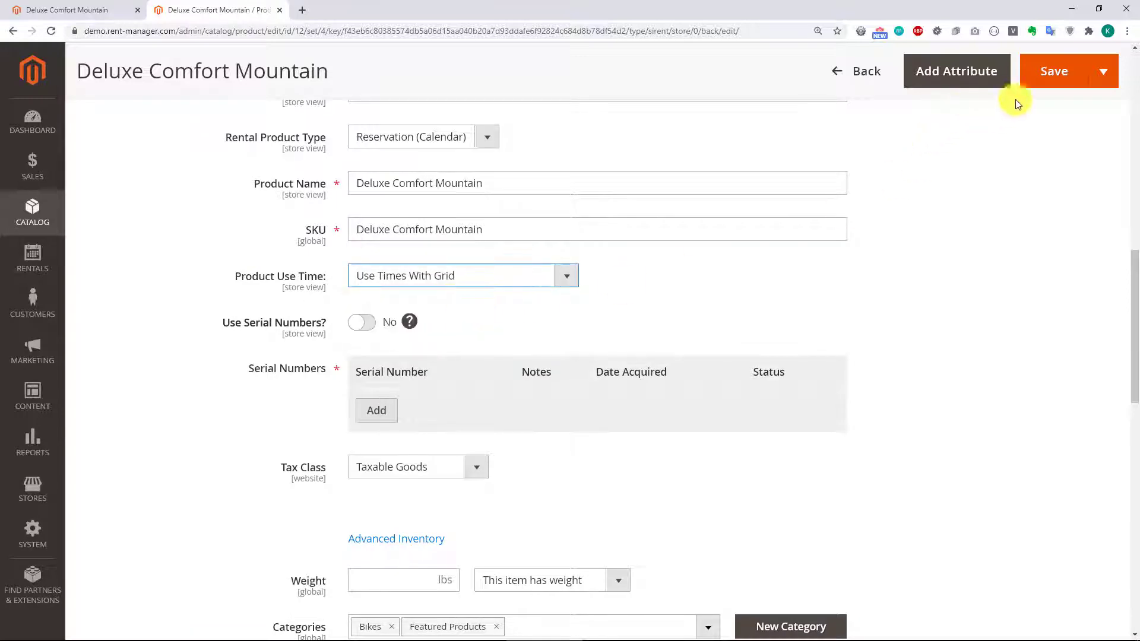
{"action": "left_click", "coordinate": [1046, 72]}
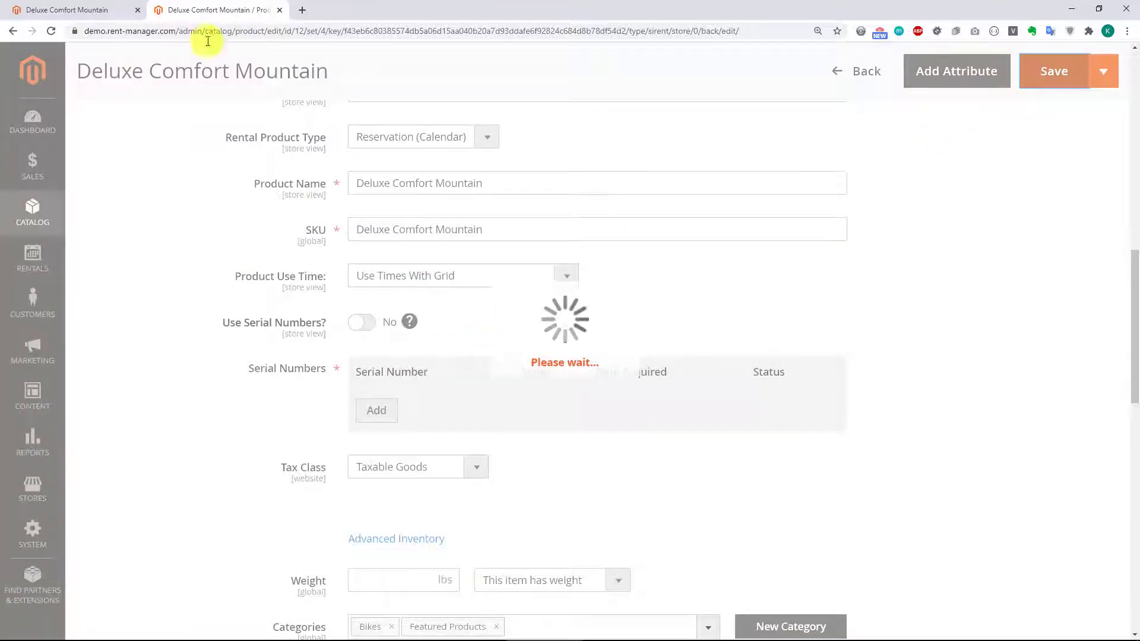
{"action": "left_click", "coordinate": [99, 13]}
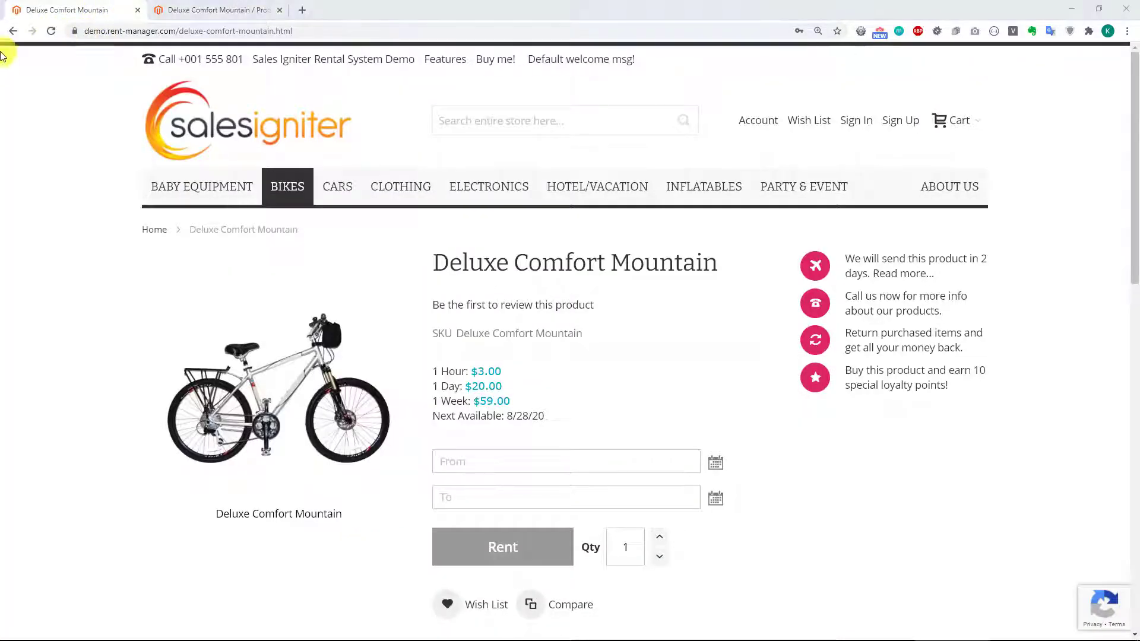
- Reload the storefront page and set the rental start to August 29, 2020 at 10:00 am
{"action": "left_click", "coordinate": [51, 31]}
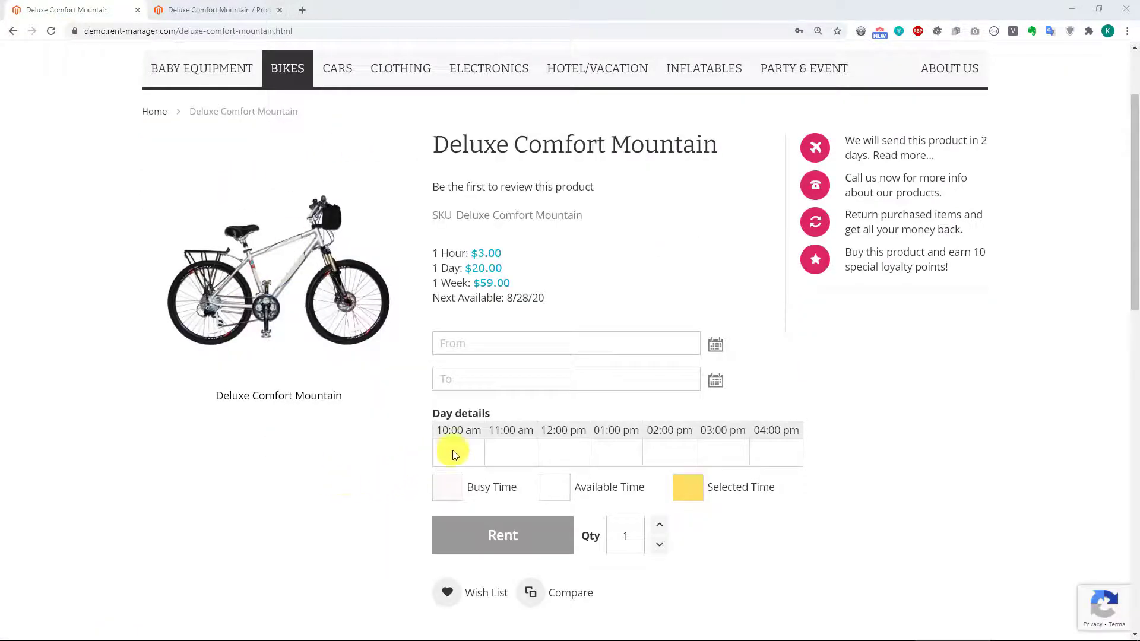
{"action": "left_click", "coordinate": [500, 344]}
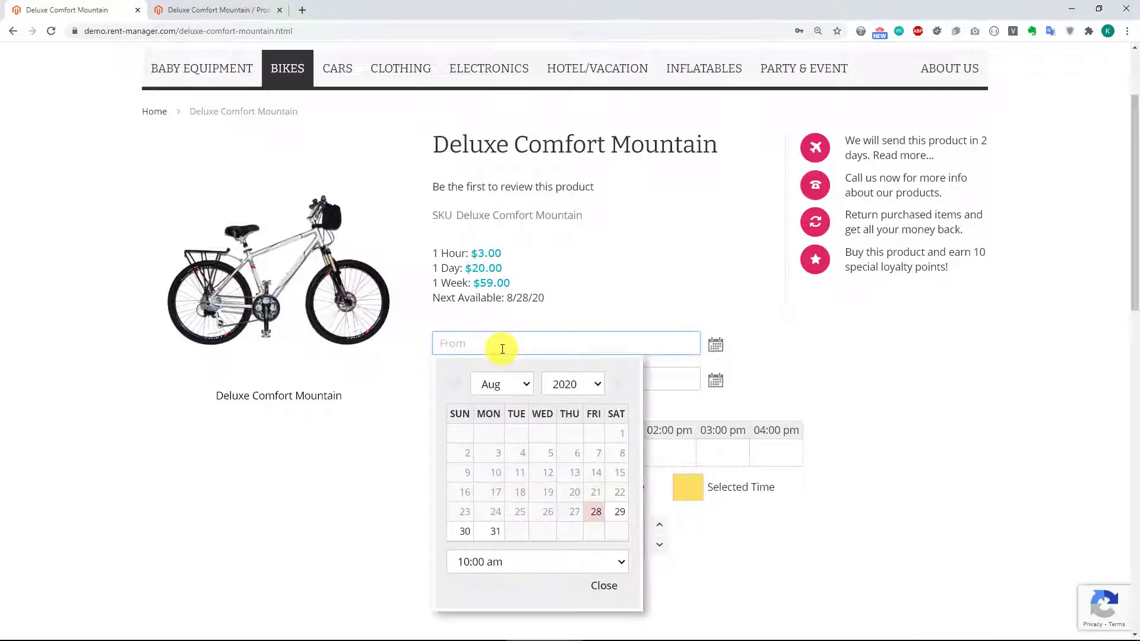
{"action": "left_click", "coordinate": [596, 513]}
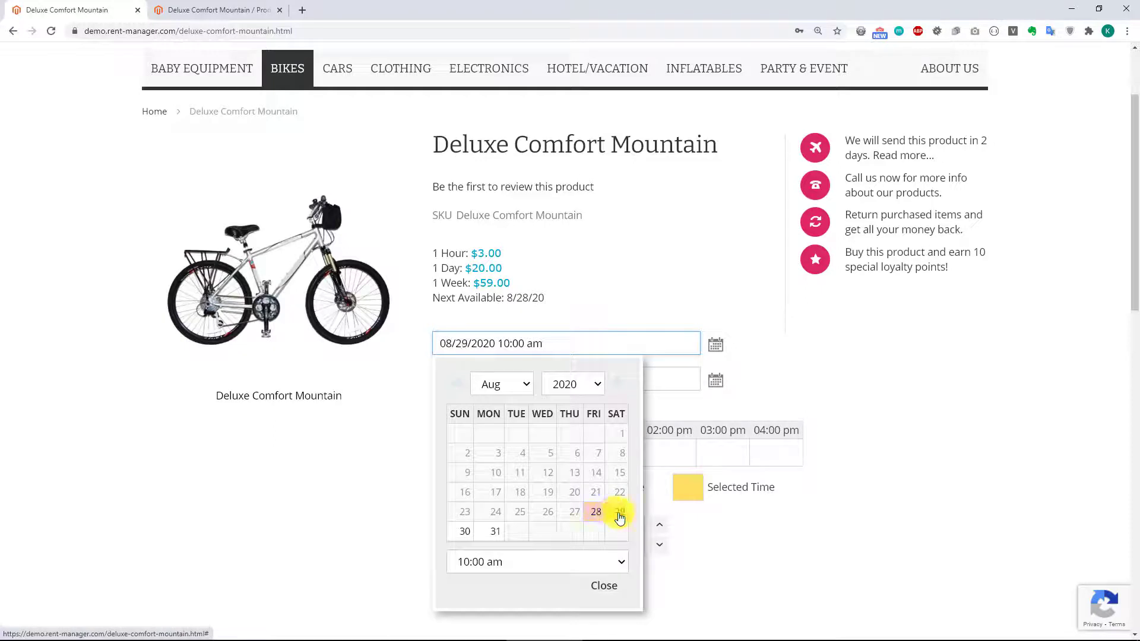
{"action": "left_click", "coordinate": [602, 584]}
- Set the rental end to August 29 at 02:00 pm, showing the $12.00 price
{"action": "left_click", "coordinate": [507, 378]}
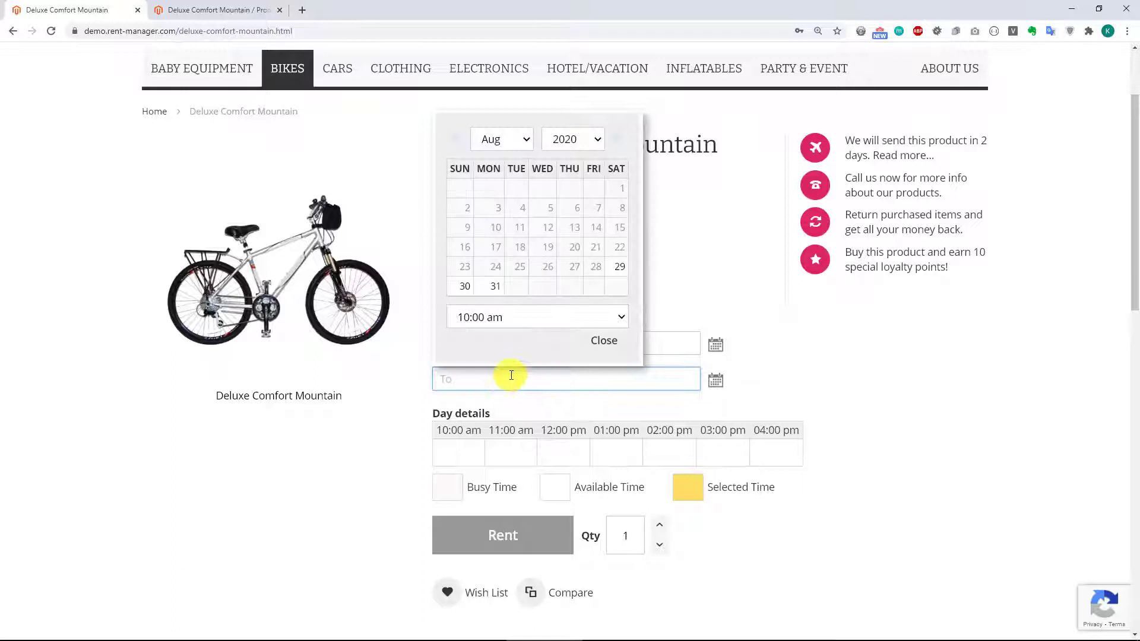
{"action": "left_click", "coordinate": [614, 275]}
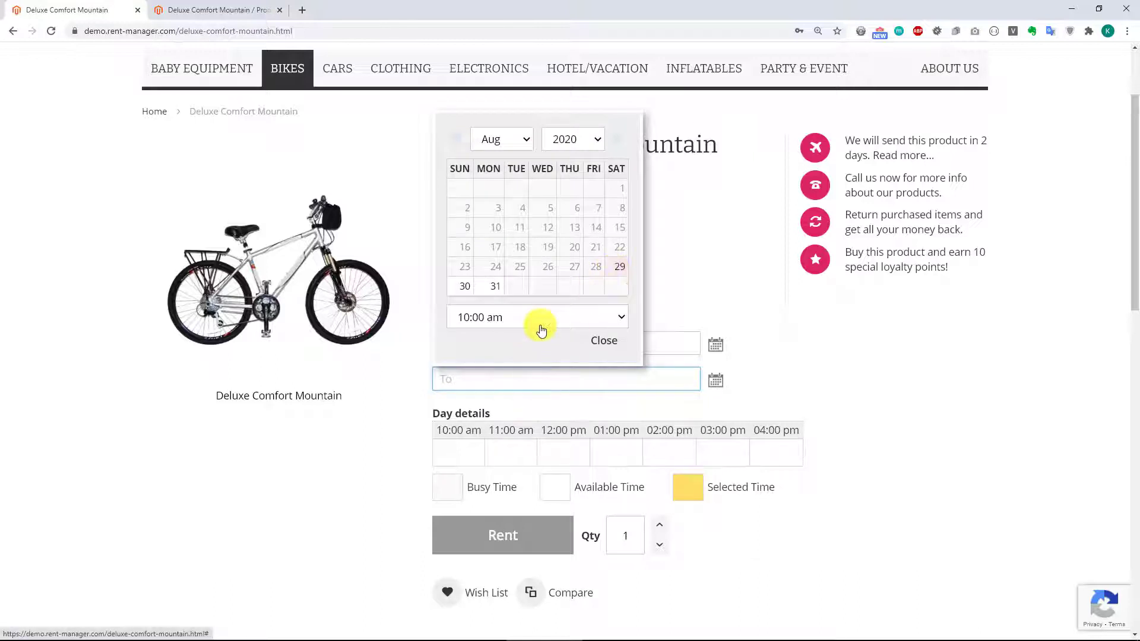
{"action": "left_click", "coordinate": [542, 319]}
{"action": "left_click", "coordinate": [512, 397]}
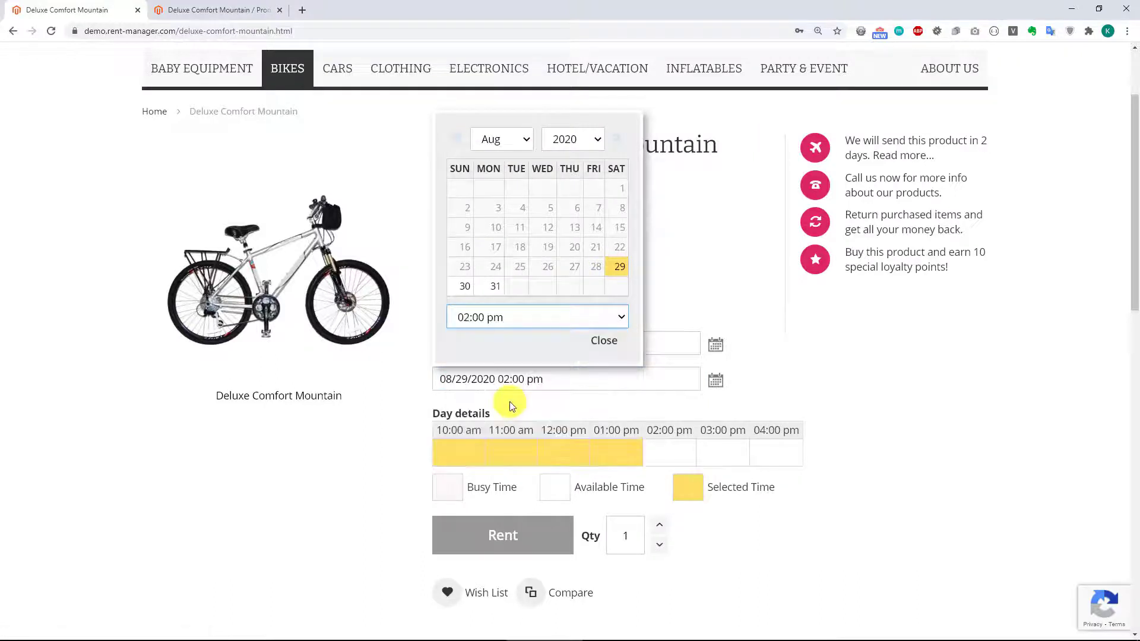
{"action": "left_click", "coordinate": [786, 382]}
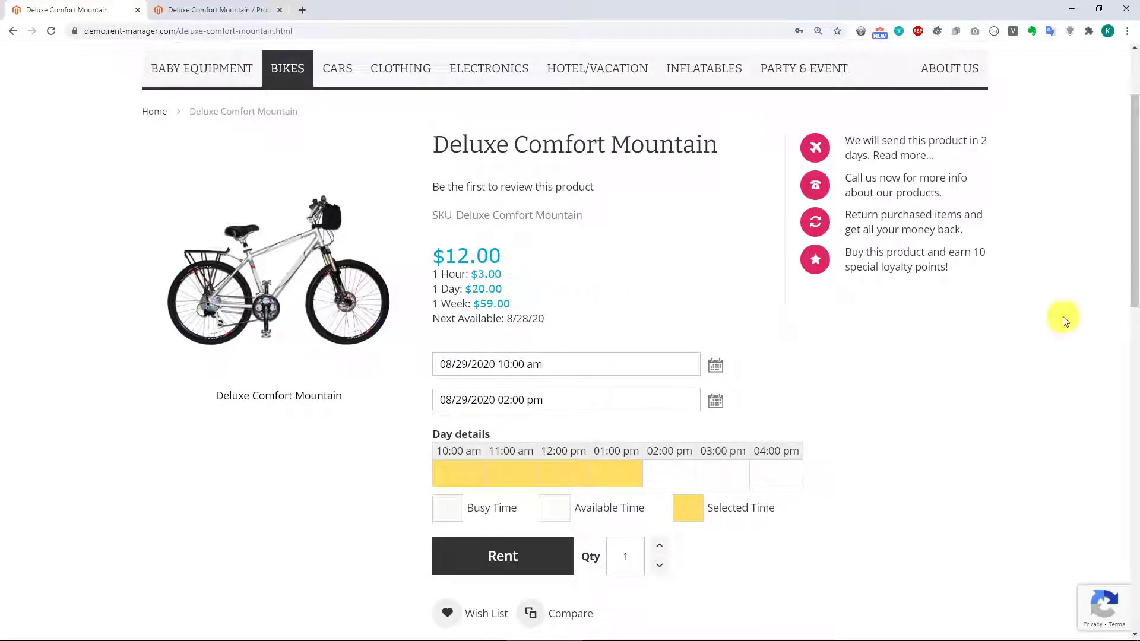
- Override the config default and set the bike's Fixed Rental Length to 4d,8d
{"action": "left_click", "coordinate": [204, 17]}
{"action": "scroll", "coordinate": [197, 273], "scroll_direction": "down", "scroll_amount": 5}
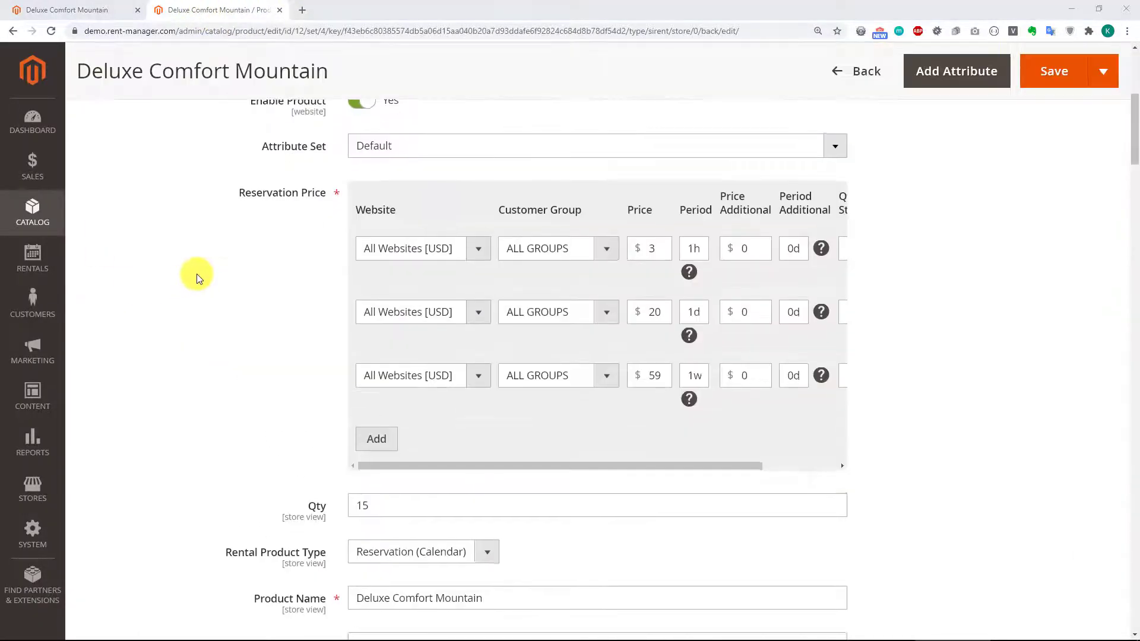
{"action": "scroll", "coordinate": [198, 272], "scroll_direction": "down", "scroll_amount": 13}
{"action": "scroll", "coordinate": [201, 269], "scroll_direction": "down", "scroll_amount": 4}
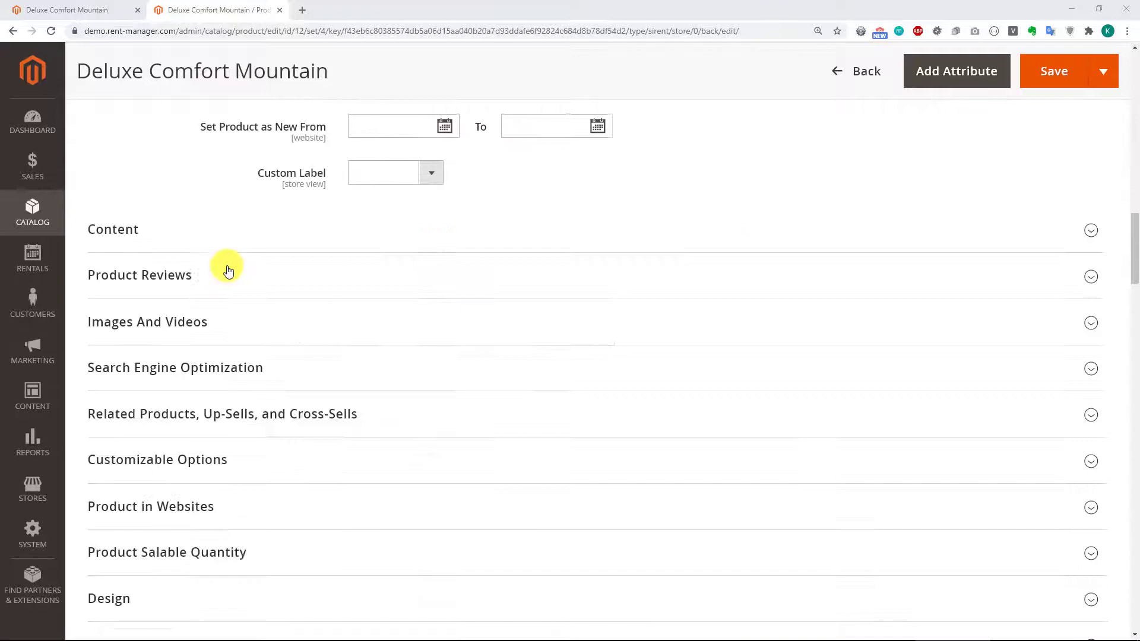
{"action": "scroll", "coordinate": [229, 271], "scroll_direction": "down", "scroll_amount": 10}
{"action": "scroll", "coordinate": [203, 261], "scroll_direction": "up", "scroll_amount": 4}
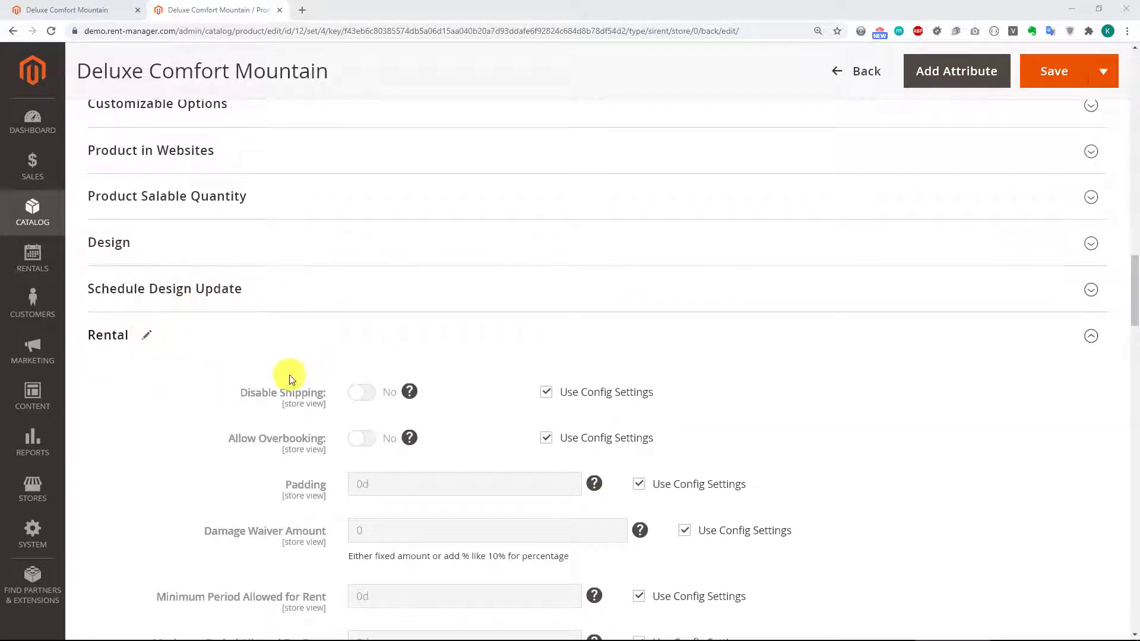
{"action": "scroll", "coordinate": [234, 372], "scroll_direction": "down", "scroll_amount": 3}
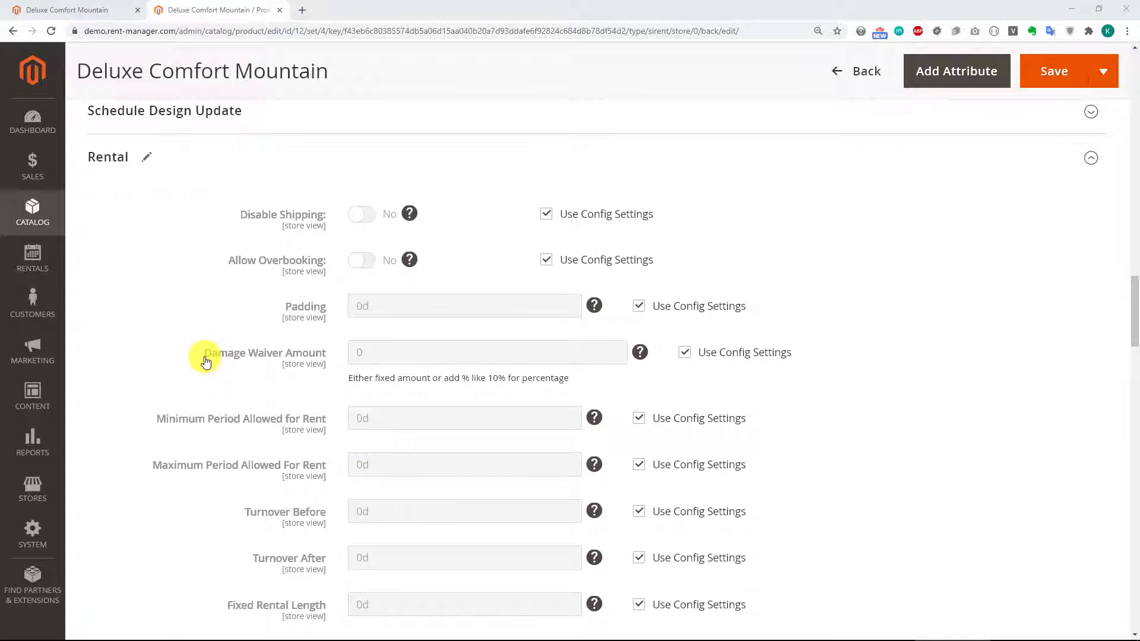
{"action": "scroll", "coordinate": [204, 359], "scroll_direction": "down", "scroll_amount": 4}
{"action": "scroll", "coordinate": [204, 362], "scroll_direction": "down", "scroll_amount": 1}
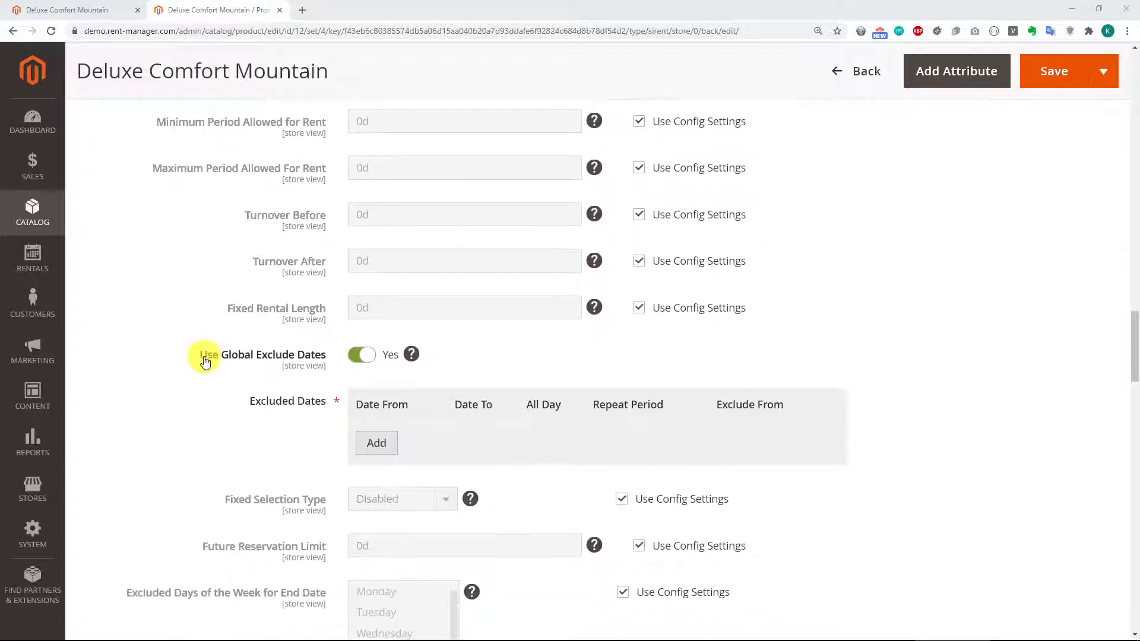
{"action": "left_click", "coordinate": [638, 308]}
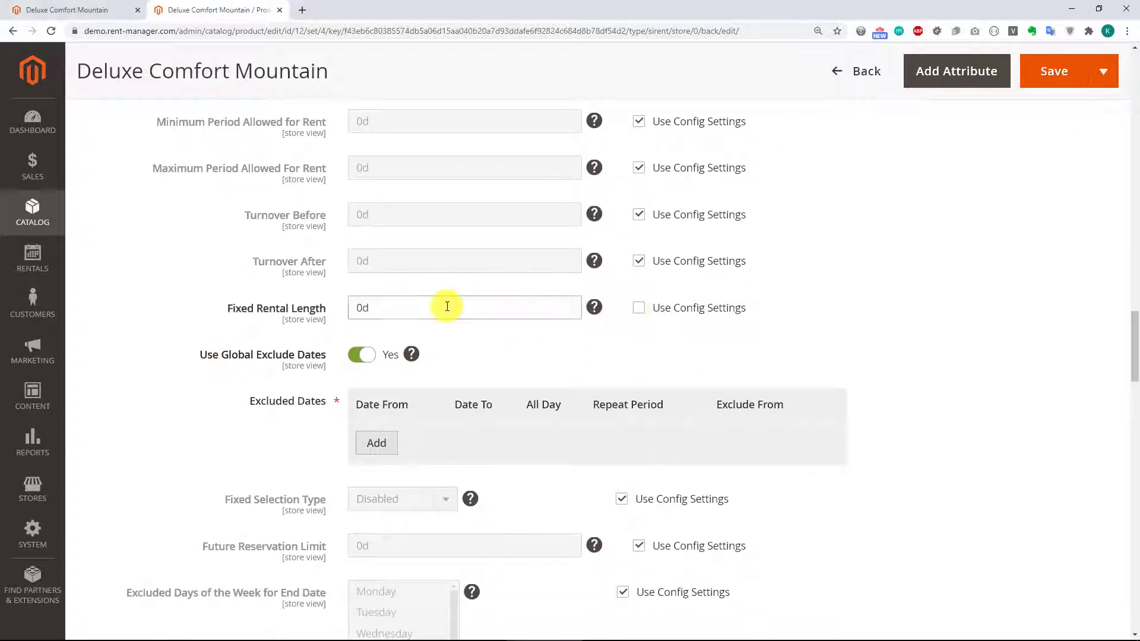
{"action": "left_click_drag", "start_coordinate": [445, 305], "coordinate": [252, 308]}
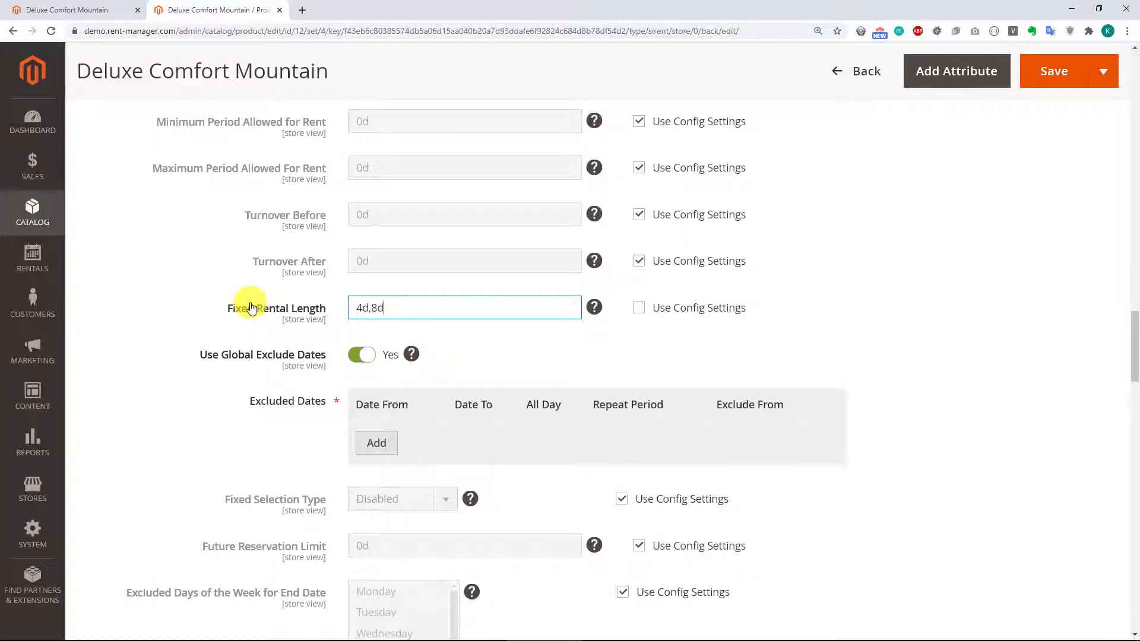
{"action": "type", "text": "4d,8d"}
- Set Fixed Selection Type to Drop Down instead of the config default and save the product
{"action": "scroll", "coordinate": [249, 308], "scroll_direction": "down", "scroll_amount": 2}
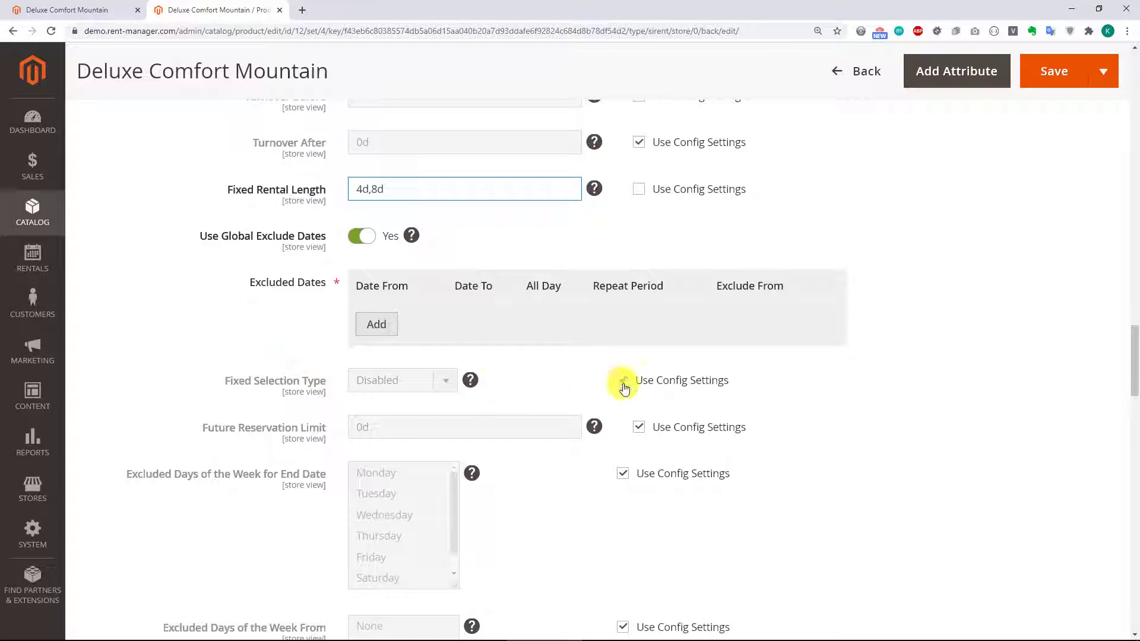
{"action": "left_click", "coordinate": [621, 383]}
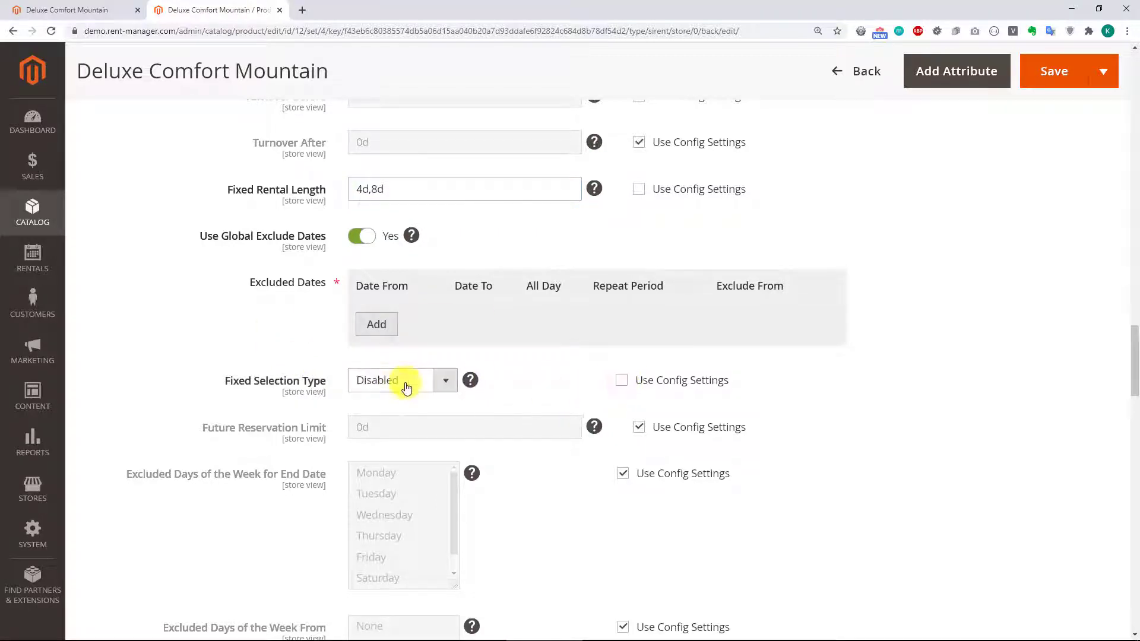
{"action": "left_click", "coordinate": [406, 386]}
{"action": "left_click", "coordinate": [396, 416]}
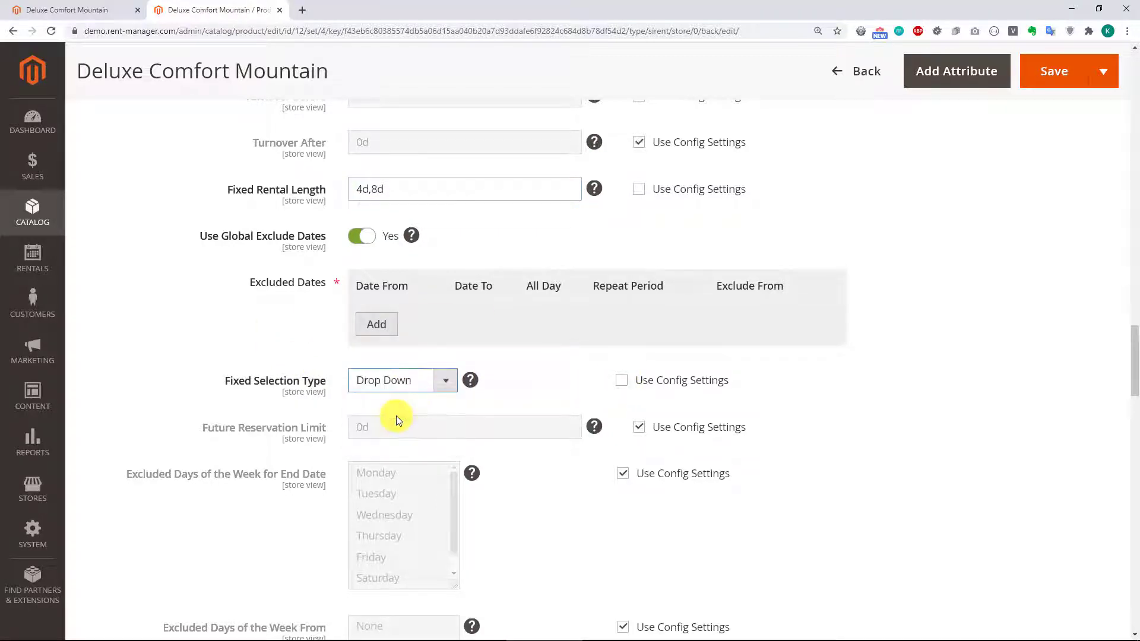
{"action": "left_click", "coordinate": [1048, 72]}
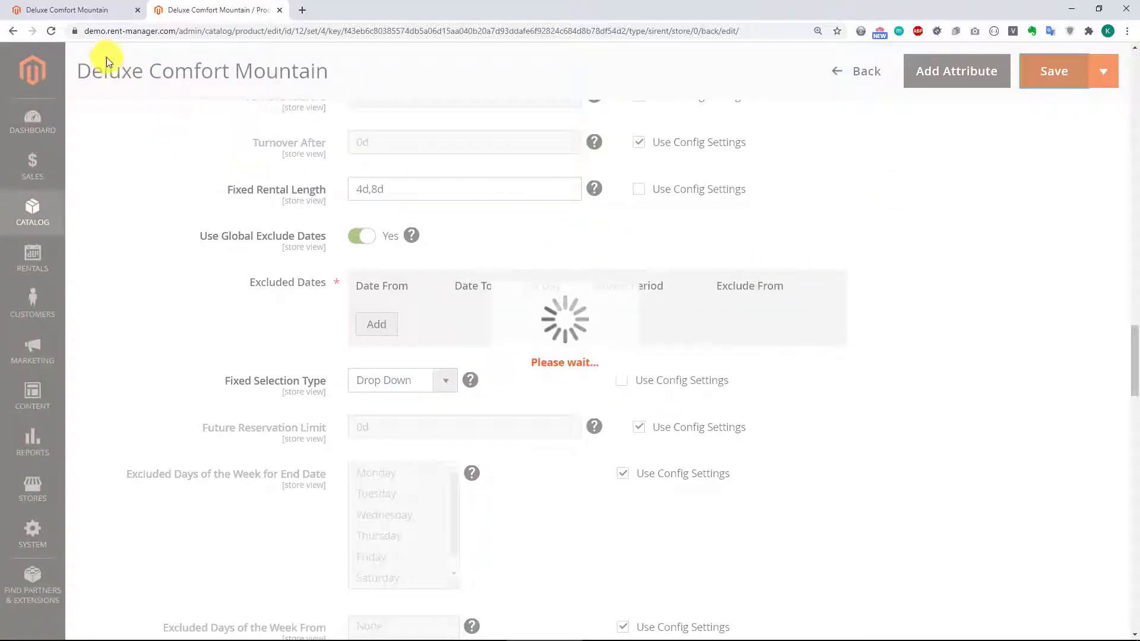
- Reload the storefront bike page to pick up the new fixed rental settings
{"action": "left_click", "coordinate": [80, 12]}
{"action": "left_click", "coordinate": [49, 32]}
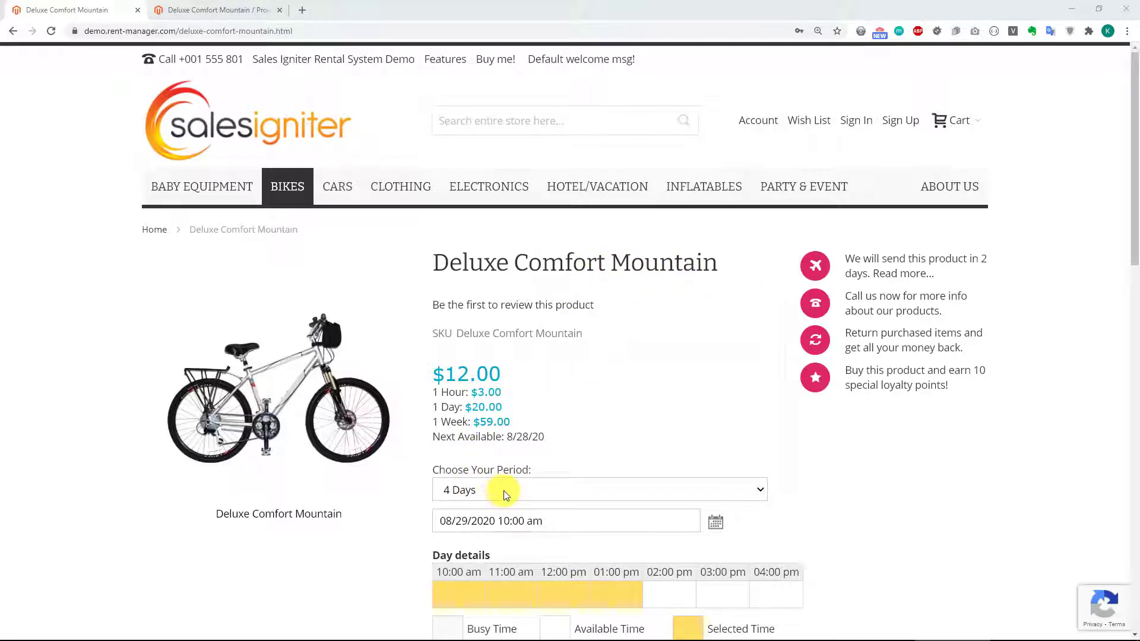
{"action": "scroll", "coordinate": [546, 377], "scroll_direction": "down", "scroll_amount": 1}
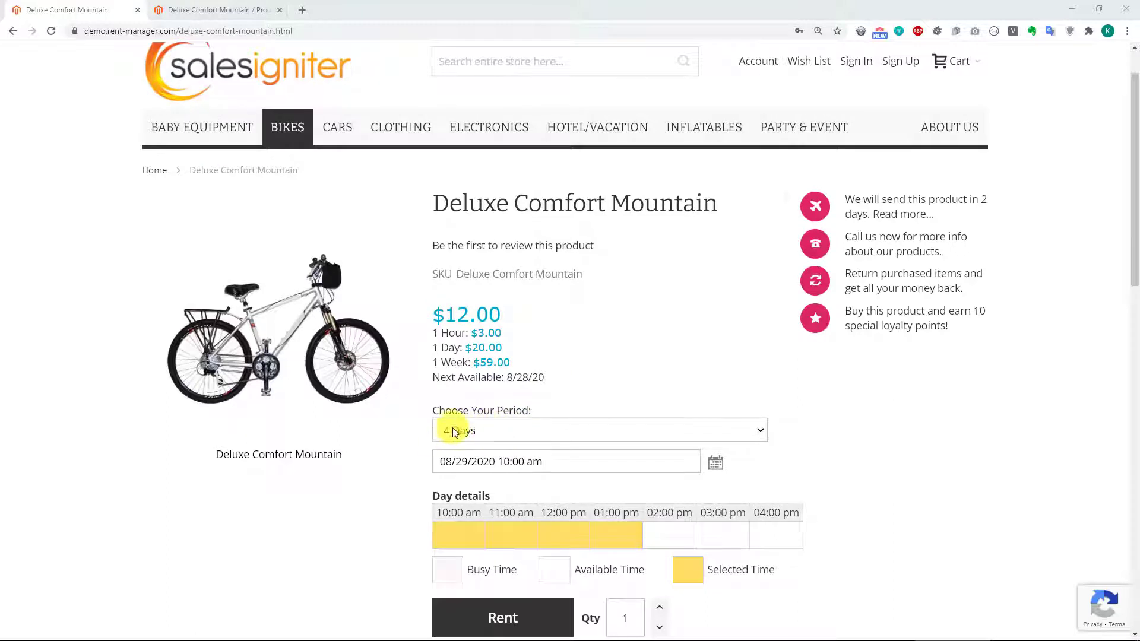
- Preview a 4-day rental starting September 2, 2020, then return to the admin edit page
{"action": "left_click", "coordinate": [470, 462]}
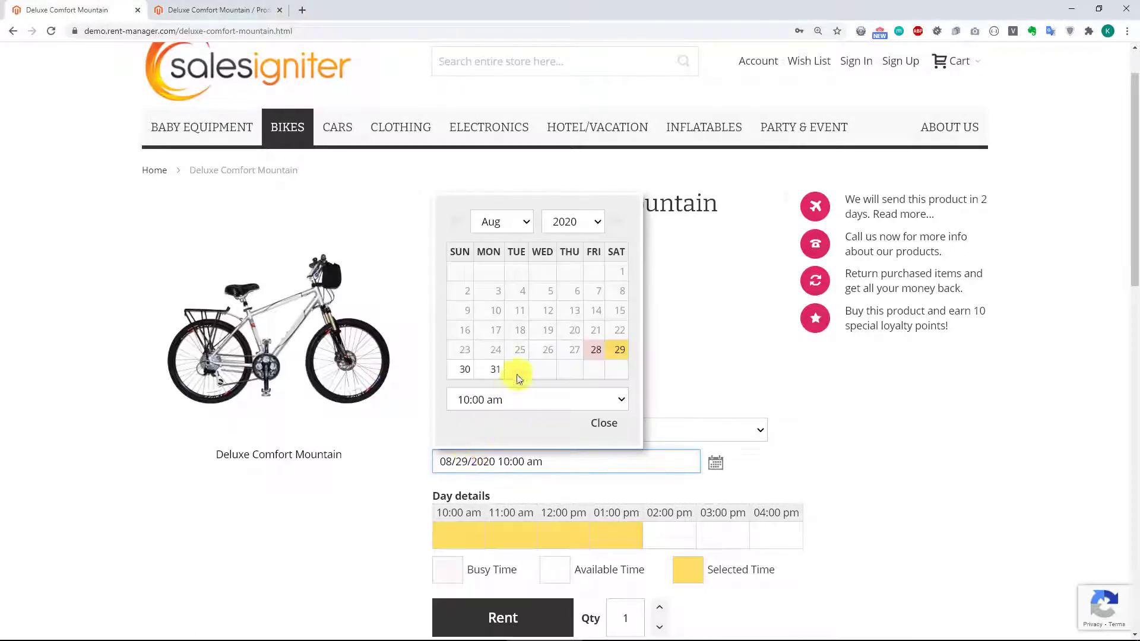
{"action": "left_click", "coordinate": [614, 224]}
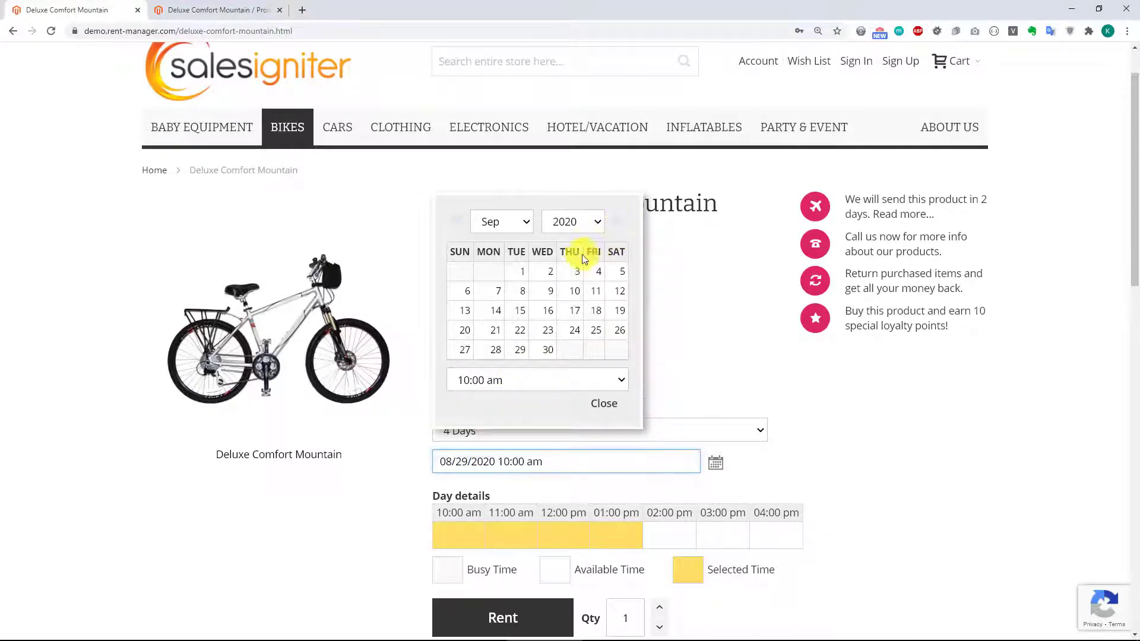
{"action": "left_click", "coordinate": [546, 277]}
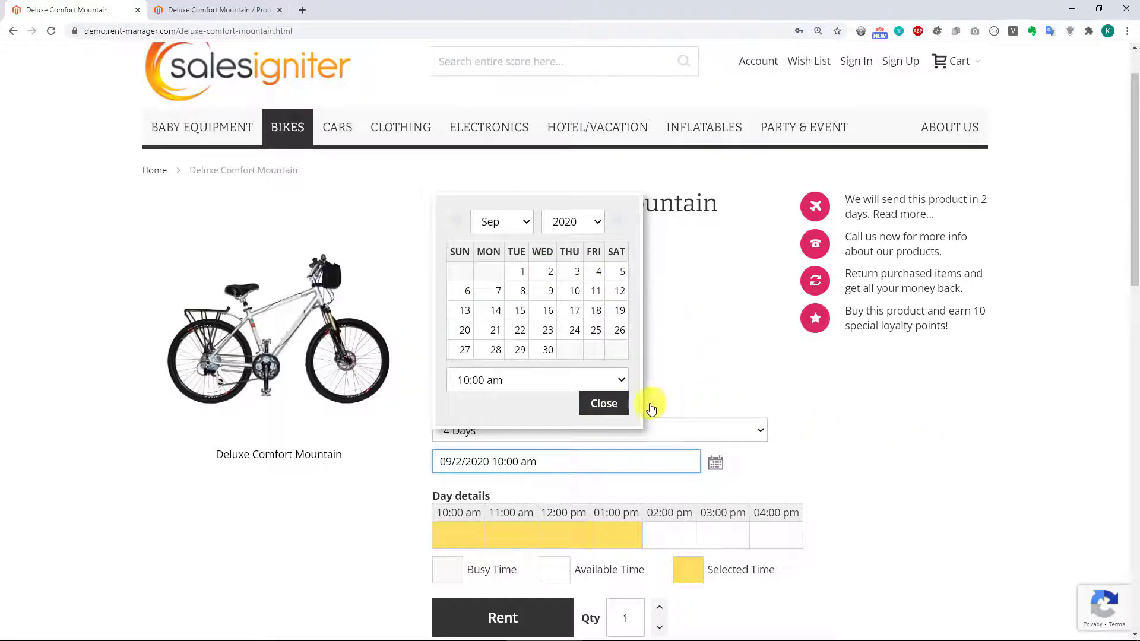
{"action": "left_click", "coordinate": [605, 408]}
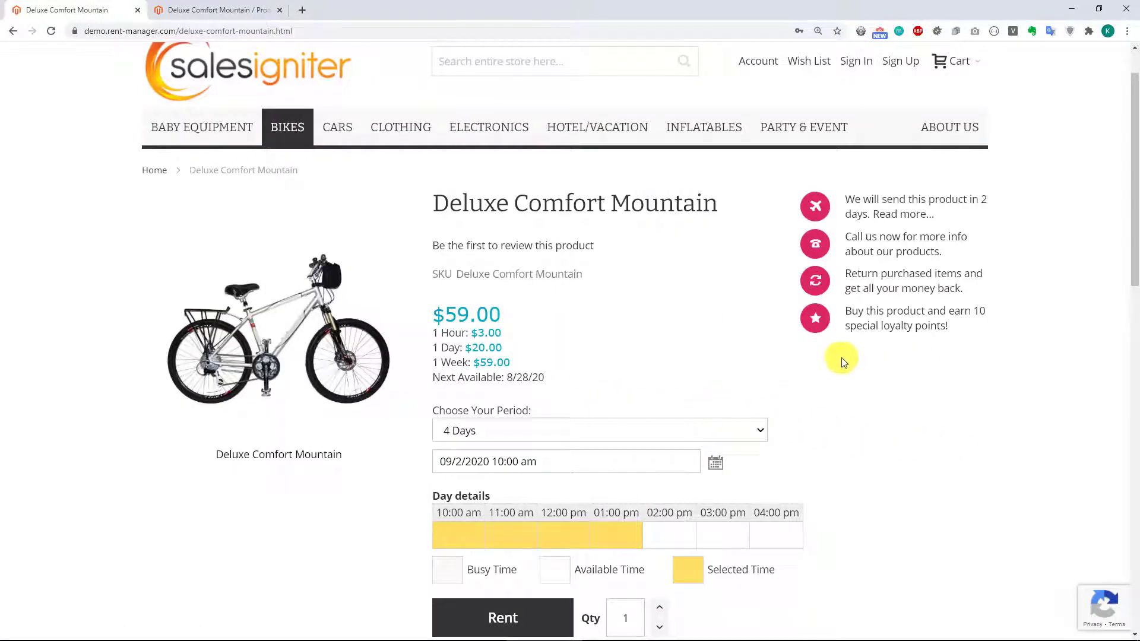
{"action": "left_click", "coordinate": [202, 12]}
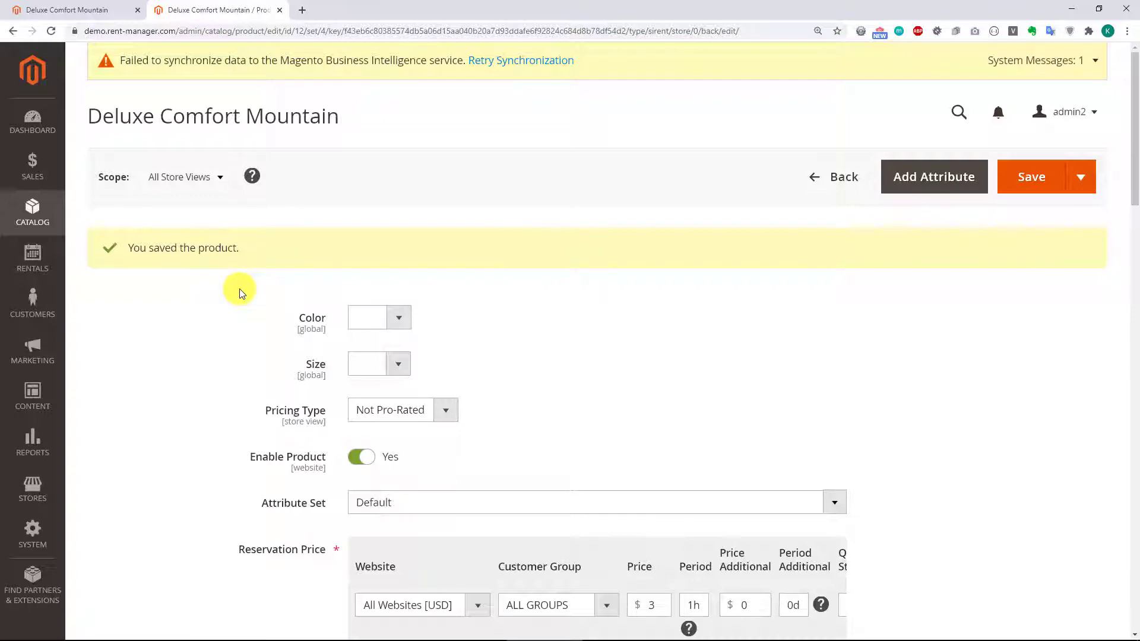
- Expand the bike's Rental section and scroll from Fixed Rental Length 4d,8d down to Special Pricing Rules
{"action": "scroll", "coordinate": [240, 291], "scroll_direction": "down", "scroll_amount": 9}
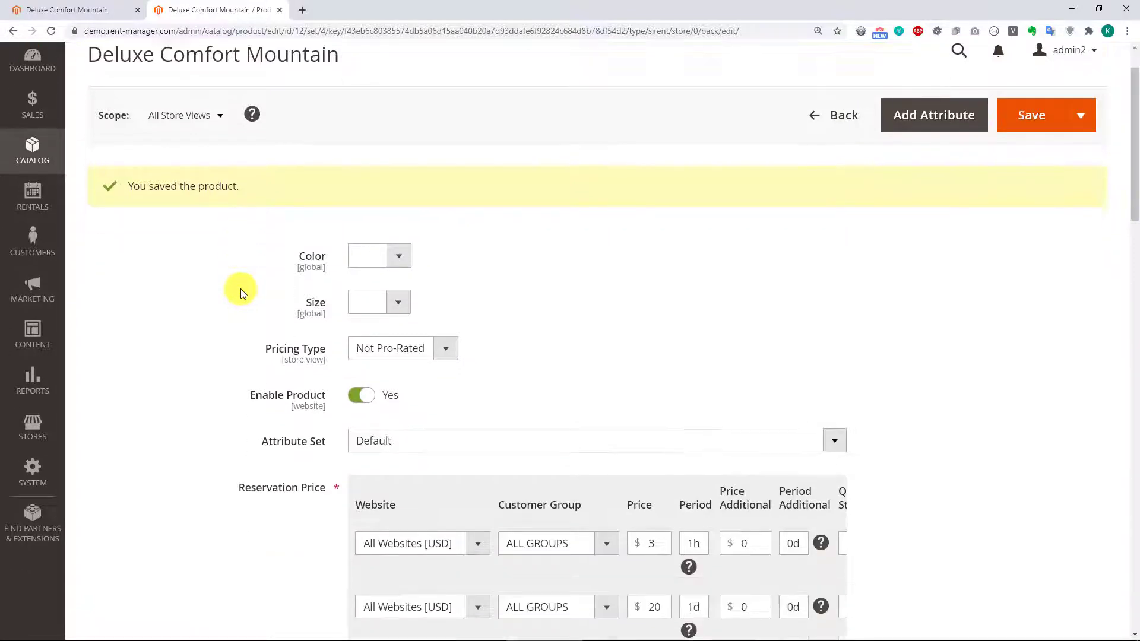
{"action": "scroll", "coordinate": [241, 287], "scroll_direction": "down", "scroll_amount": 14}
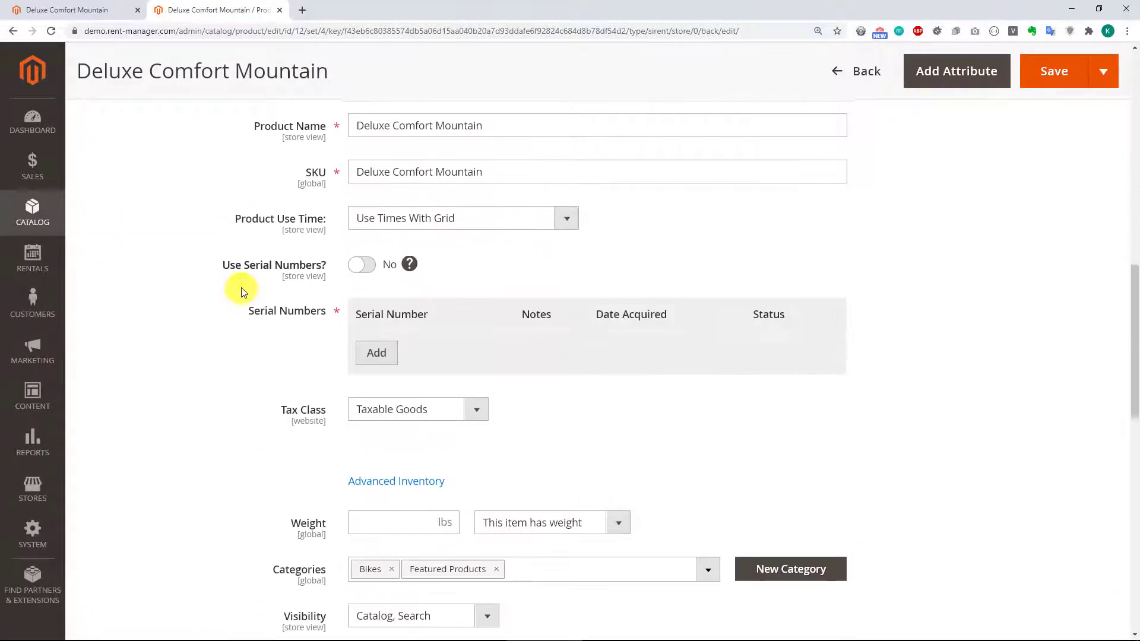
{"action": "scroll", "coordinate": [242, 287], "scroll_direction": "down", "scroll_amount": 5}
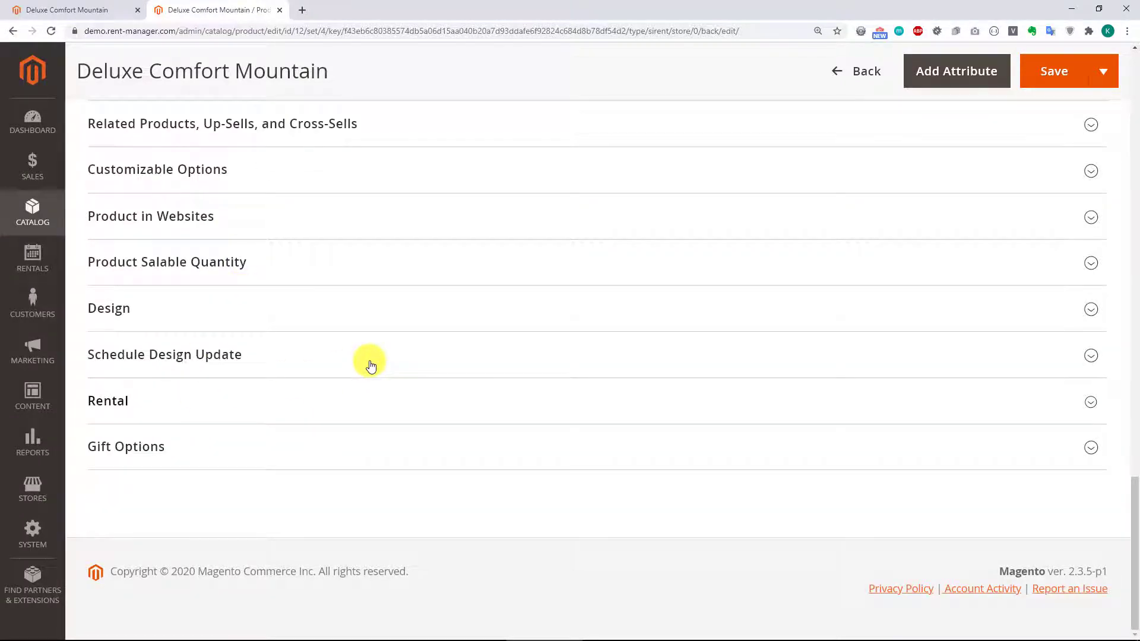
{"action": "left_click", "coordinate": [305, 356]}
{"action": "scroll", "coordinate": [284, 358], "scroll_direction": "down", "scroll_amount": 3}
{"action": "scroll", "coordinate": [263, 360], "scroll_direction": "down", "scroll_amount": 5}
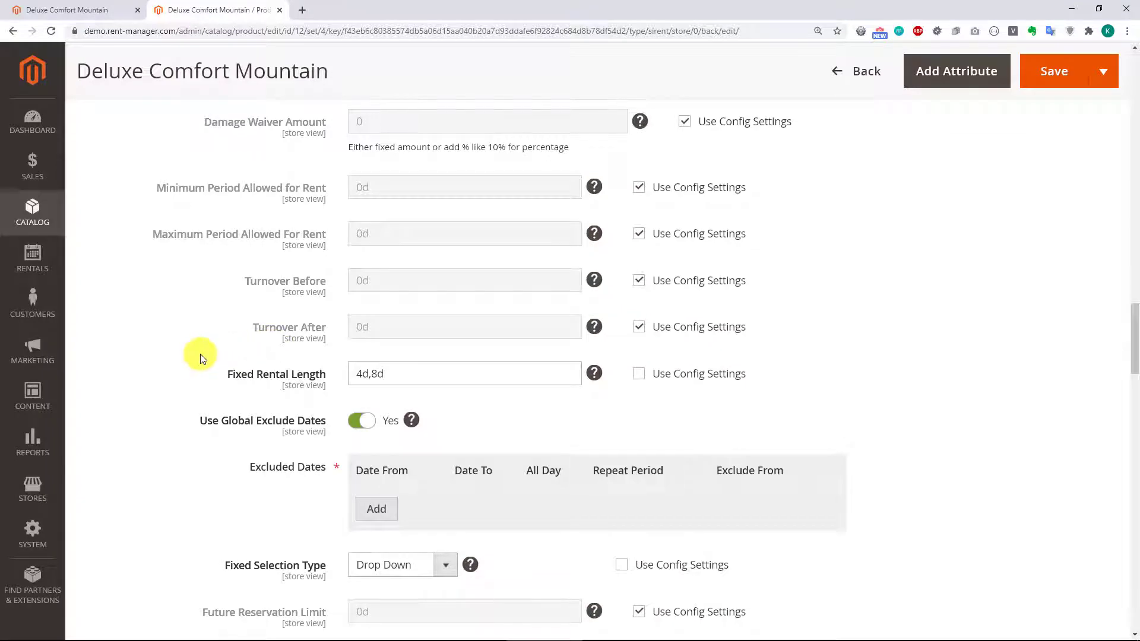
{"action": "scroll", "coordinate": [196, 371], "scroll_direction": "down", "scroll_amount": 1}
{"action": "scroll", "coordinate": [196, 371], "scroll_direction": "down", "scroll_amount": 2}
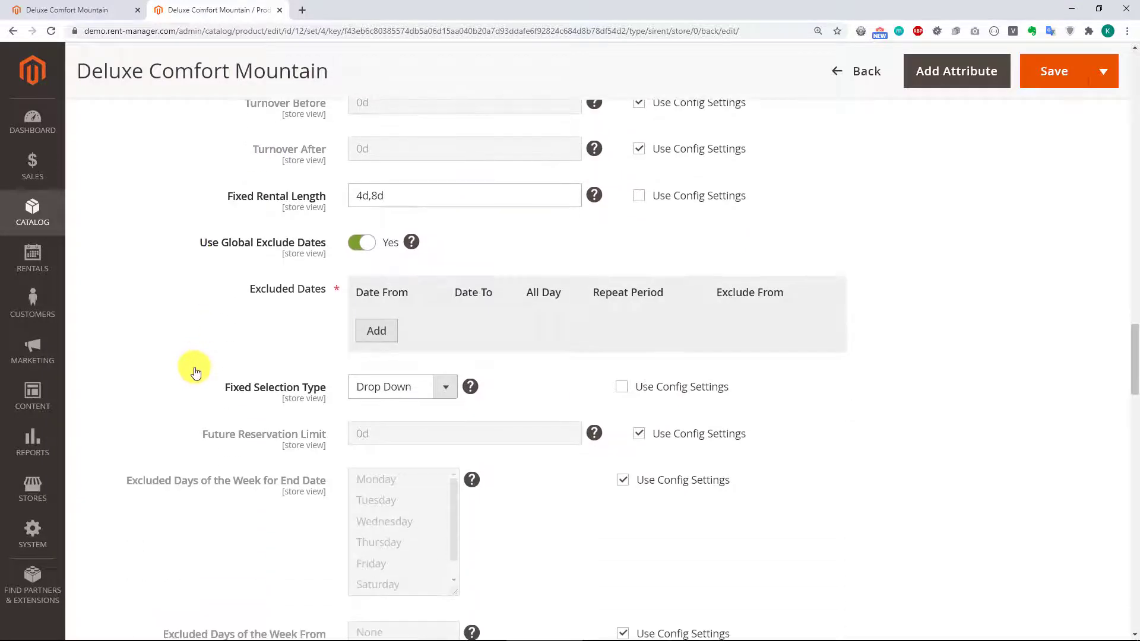
{"action": "scroll", "coordinate": [196, 371], "scroll_direction": "down", "scroll_amount": 3}
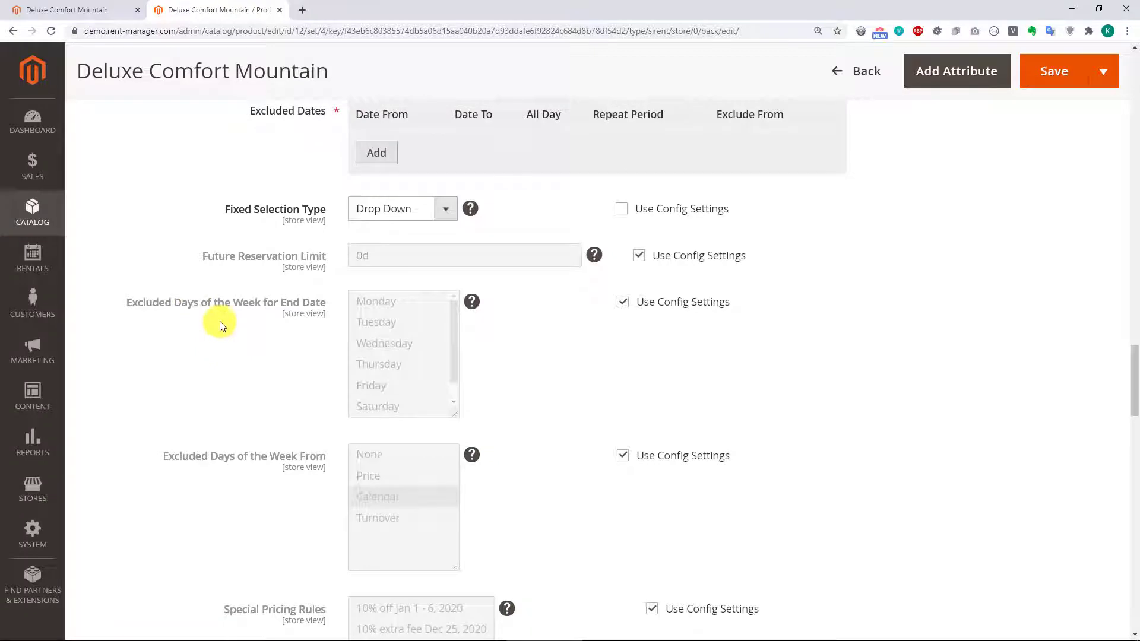
{"action": "scroll", "coordinate": [220, 325], "scroll_direction": "down", "scroll_amount": 8}
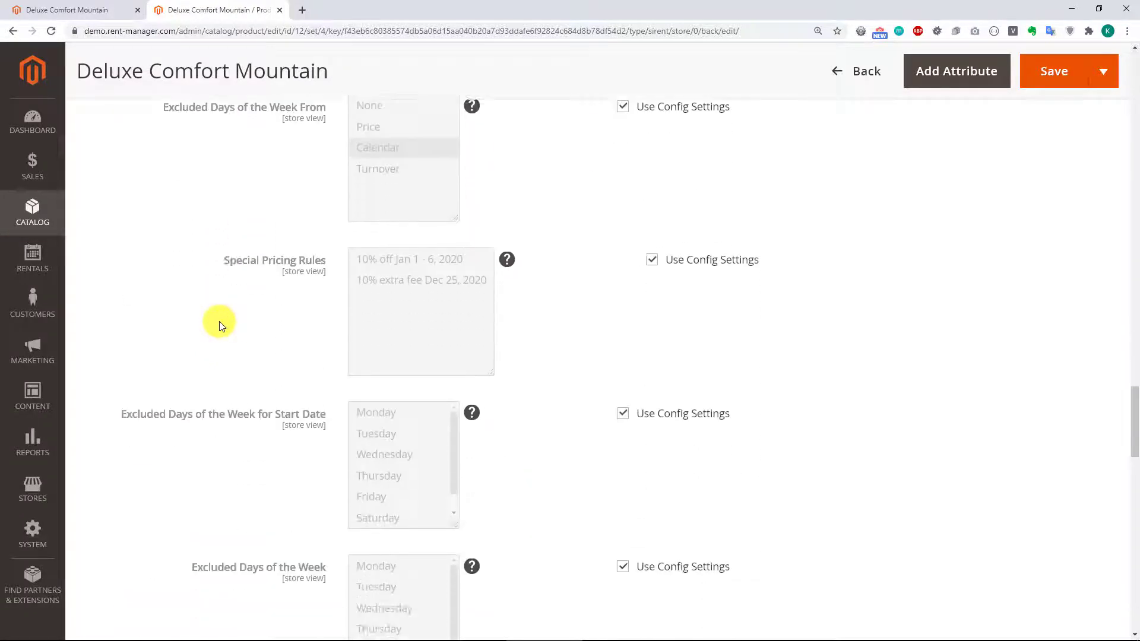
- Search 'hide', override the config default to set Autoselect and Hide Start Date to Yes, save, and return to storefront
{"action": "key", "text": "ctrl+f"}
{"action": "type", "text": "hide"}
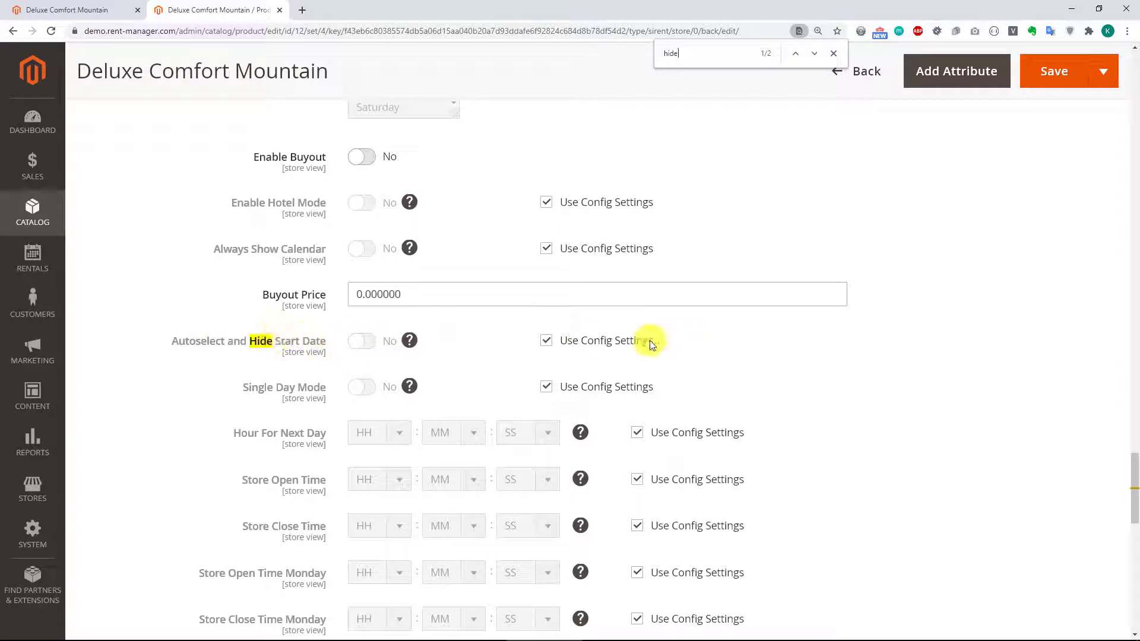
{"action": "left_click", "coordinate": [546, 340]}
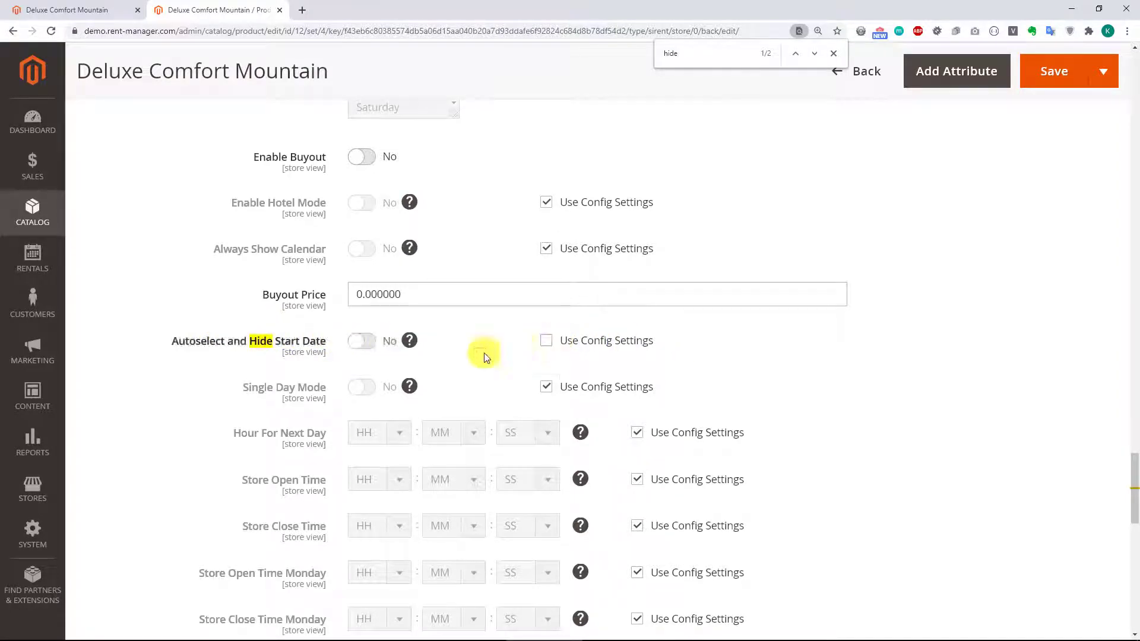
{"action": "left_click", "coordinate": [376, 349]}
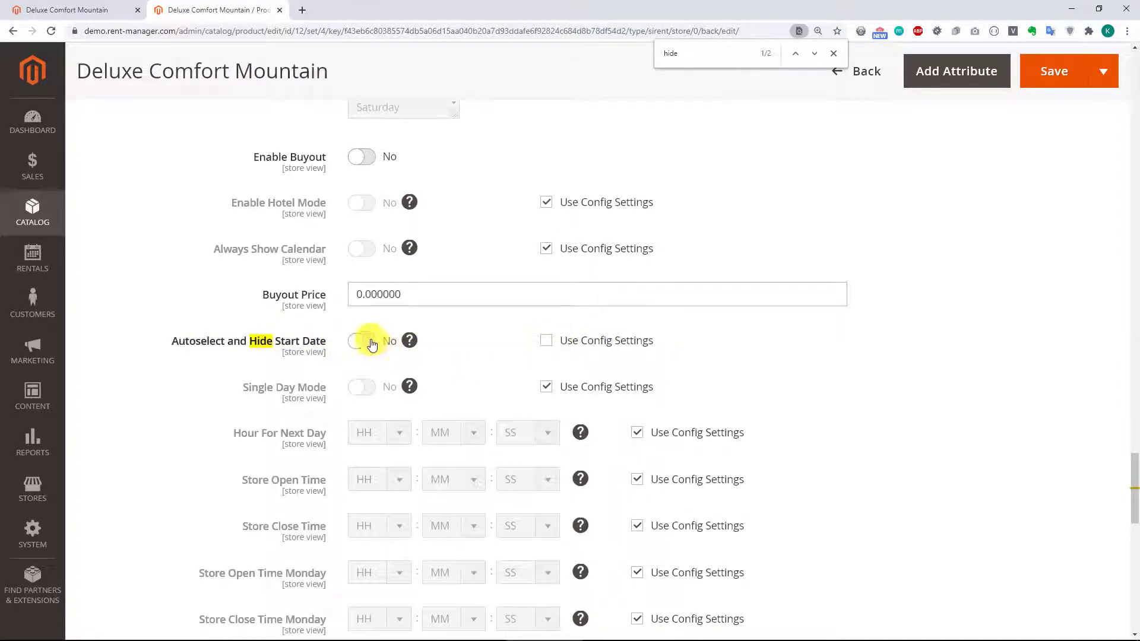
{"action": "left_click", "coordinate": [1062, 76]}
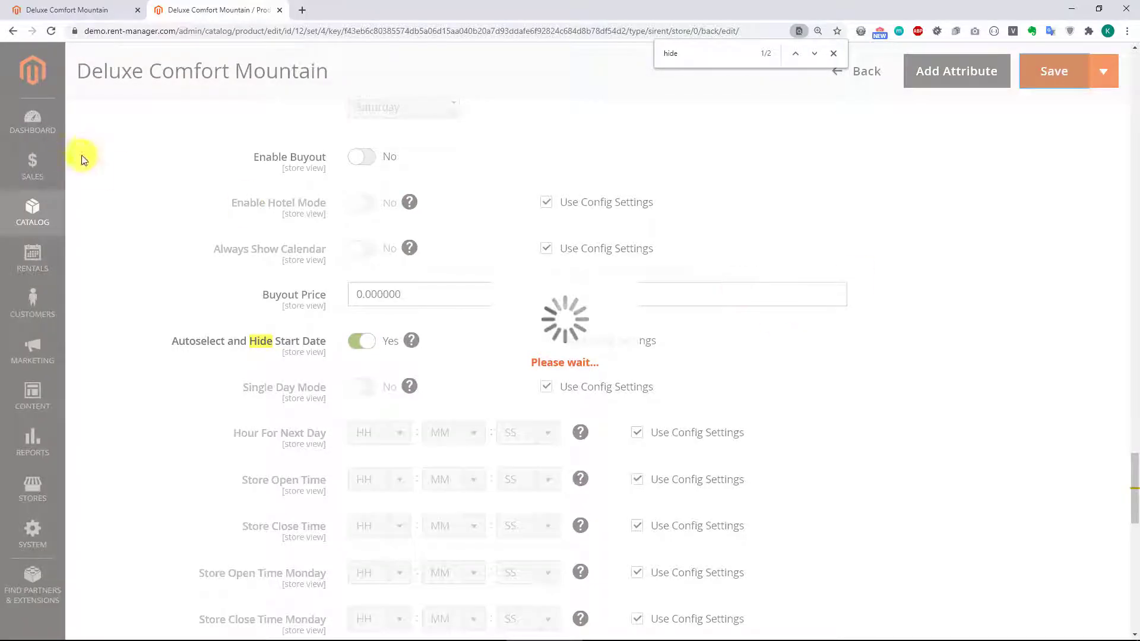
{"action": "left_click", "coordinate": [65, 10]}
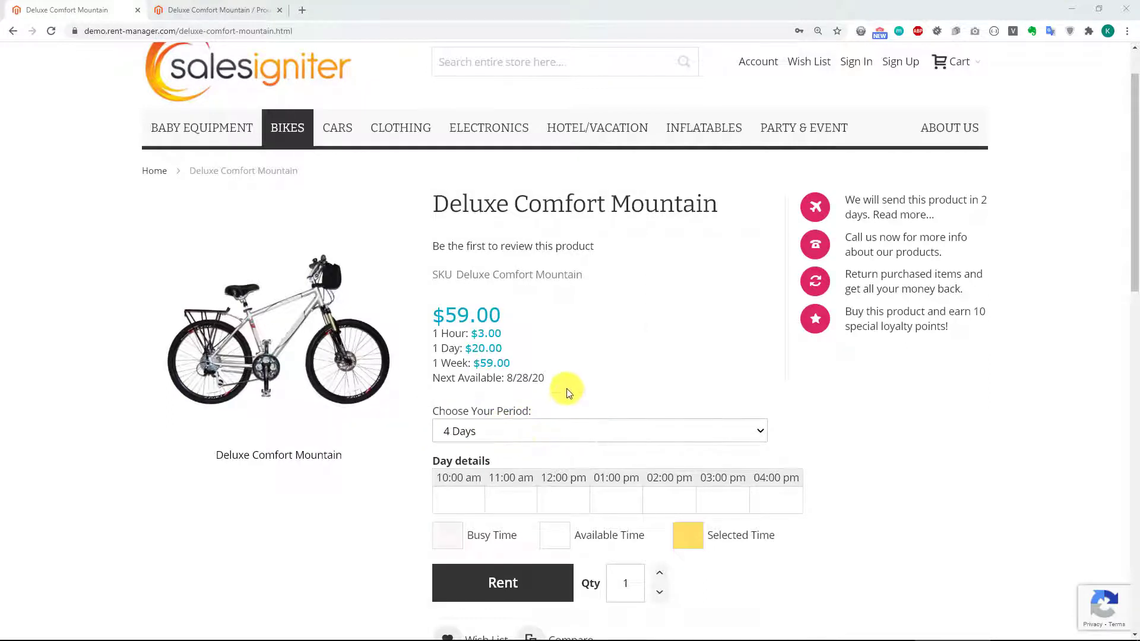
{"action": "left_click", "coordinate": [508, 431]}
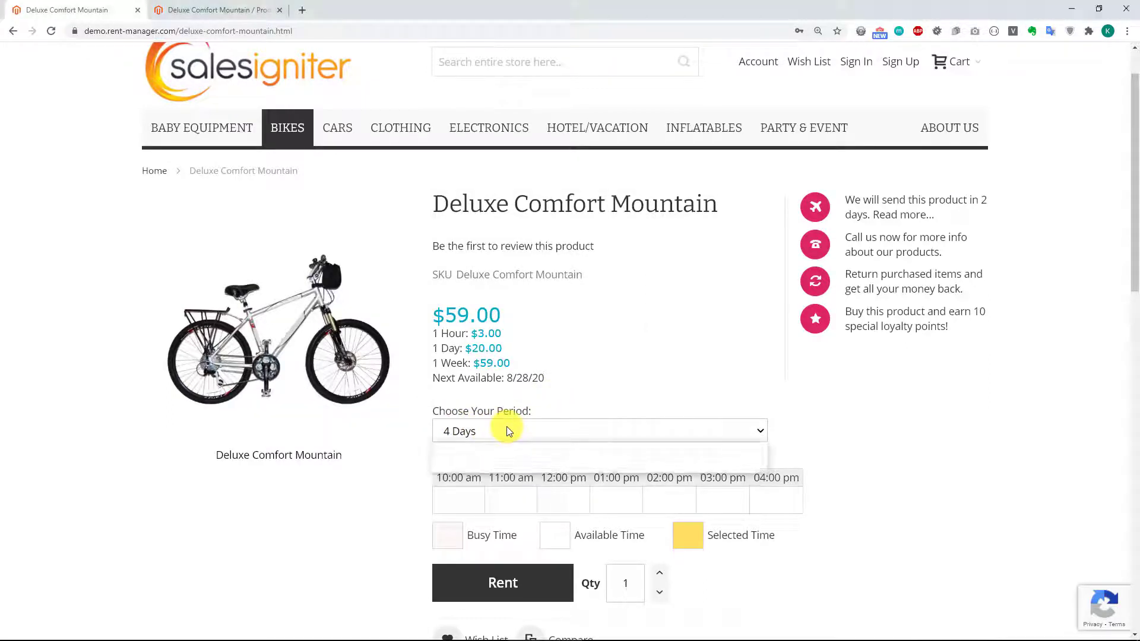
{"action": "left_click", "coordinate": [754, 259]}
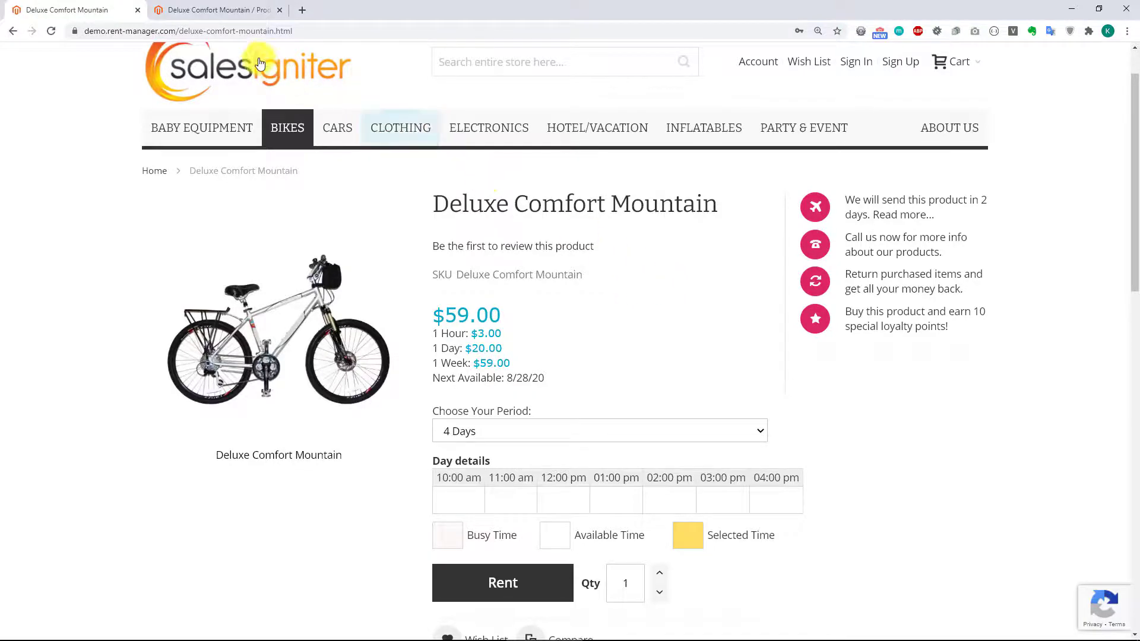
- Open Rentals > Settings and expand Calendar Options, where Autoselect and Hide Start Date is No
{"action": "left_click", "coordinate": [214, 10]}
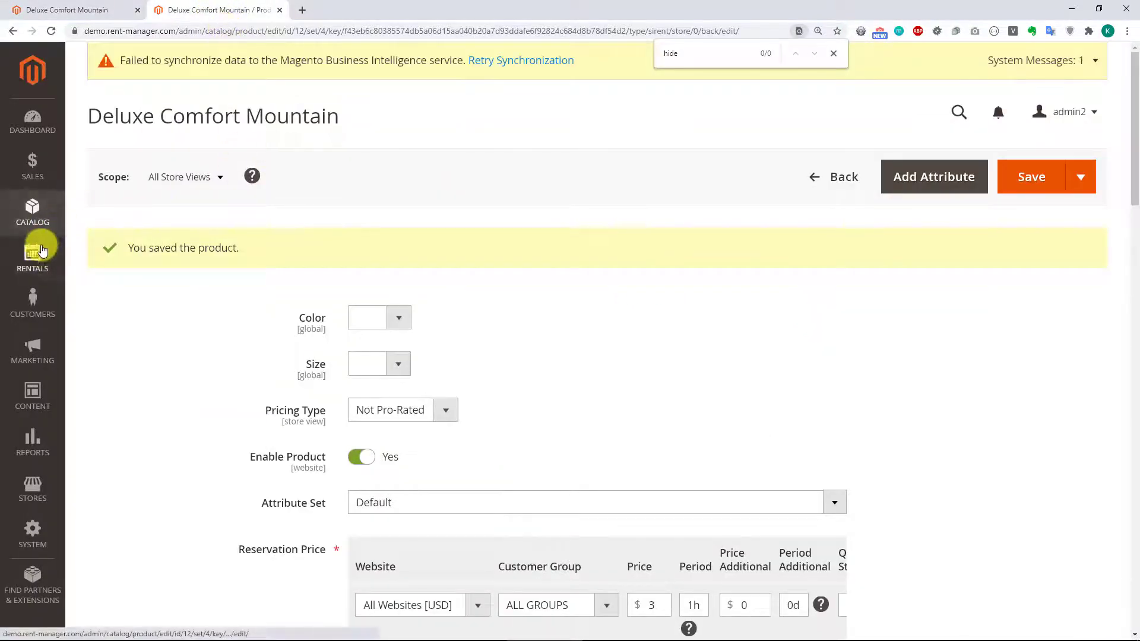
{"action": "left_click", "coordinate": [33, 257]}
{"action": "left_click", "coordinate": [129, 253]}
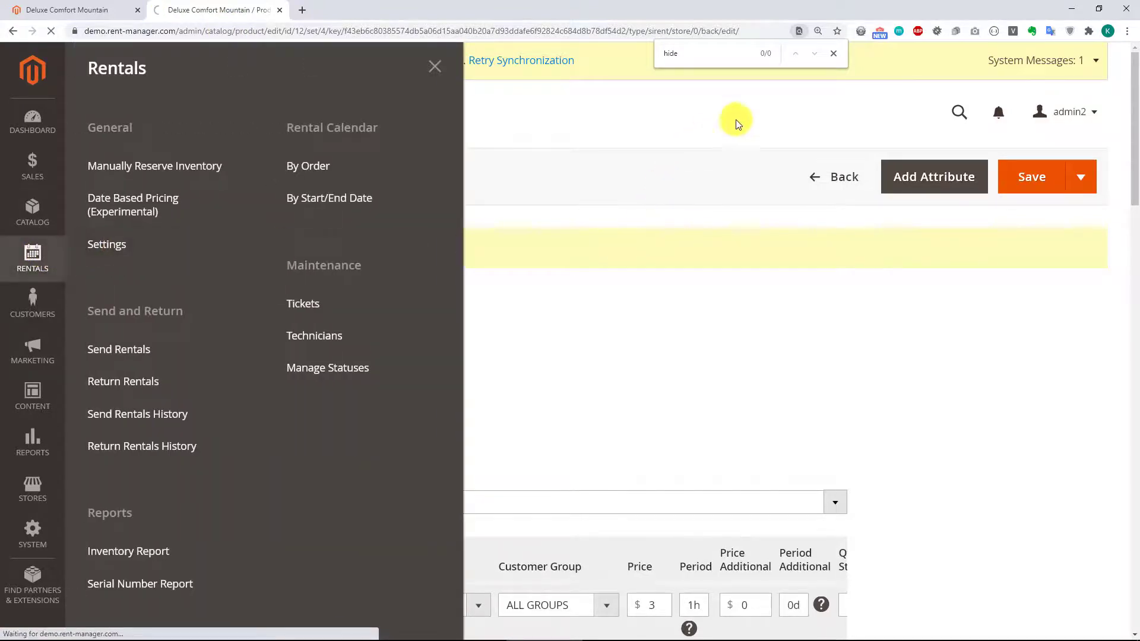
{"action": "left_click", "coordinate": [833, 54]}
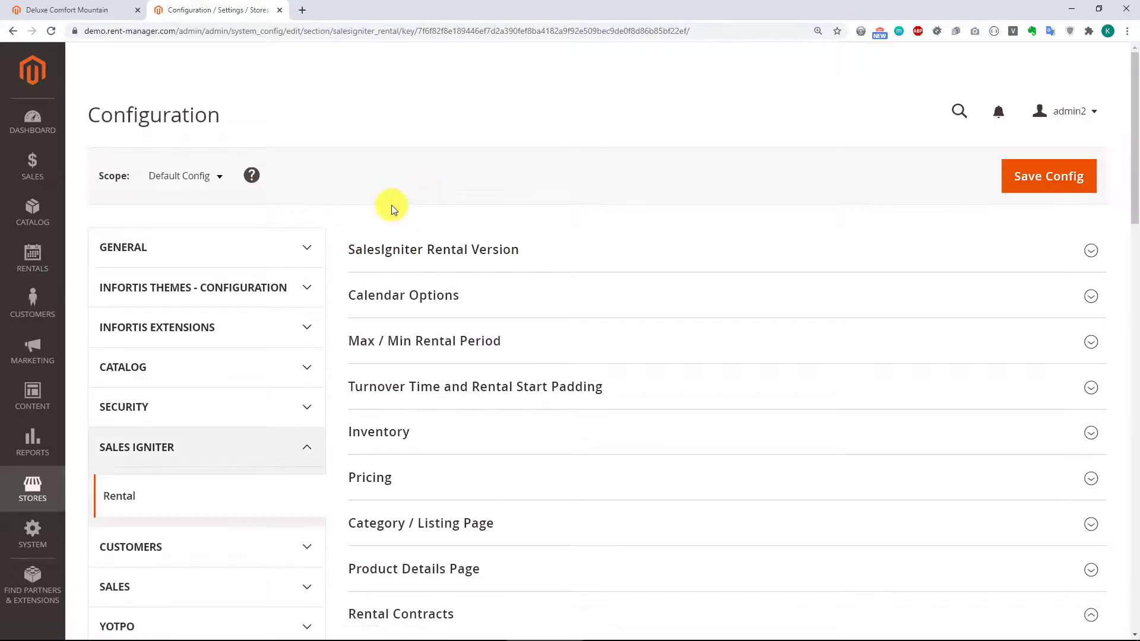
{"action": "left_click", "coordinate": [413, 297]}
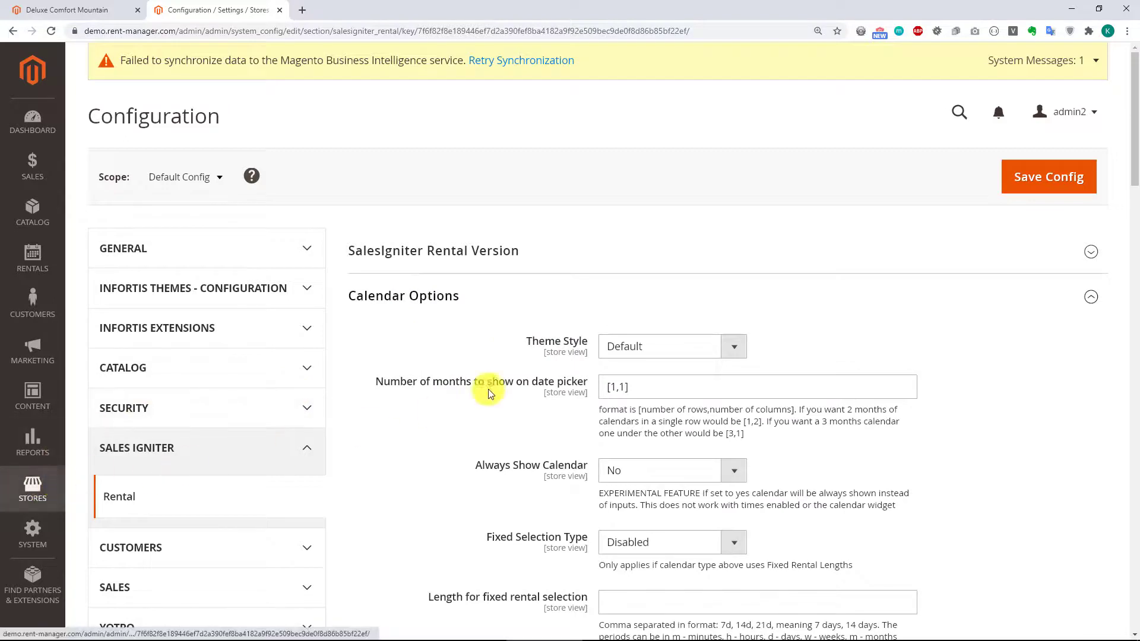
{"action": "scroll", "coordinate": [398, 296], "scroll_direction": "down", "scroll_amount": 4}
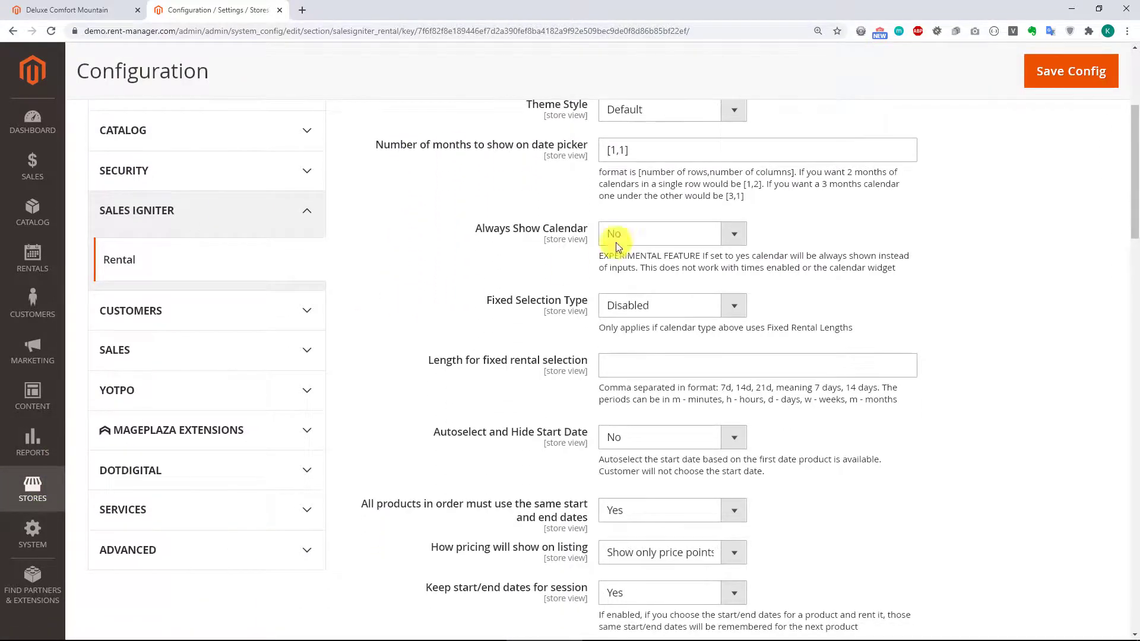